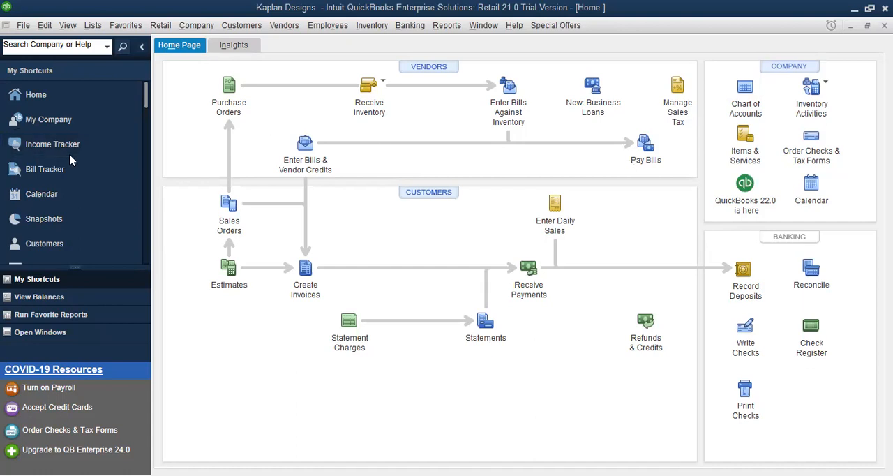
Step: Open the Customer Center
left_click(247, 31)
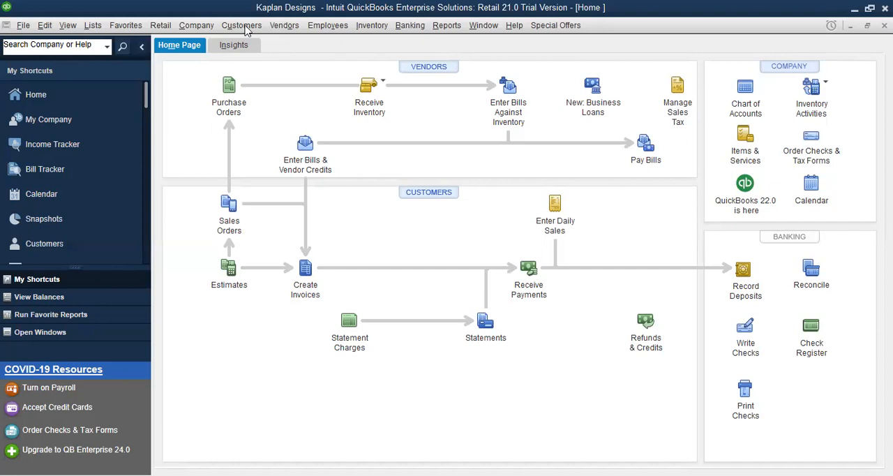
key("ctrl+j")
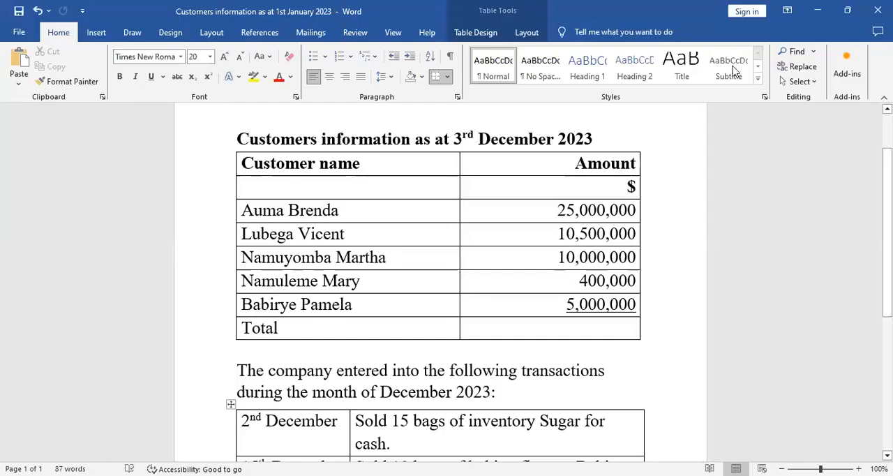
Step: Auto-hide the ribbon in the Word document and review its customer balances and December 2023 transactions
left_click(788, 11)
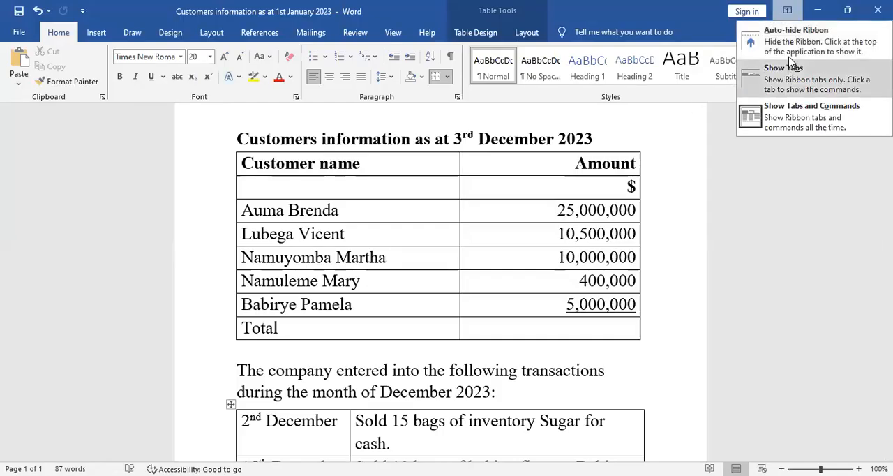
scroll(605, 227, "up", 2)
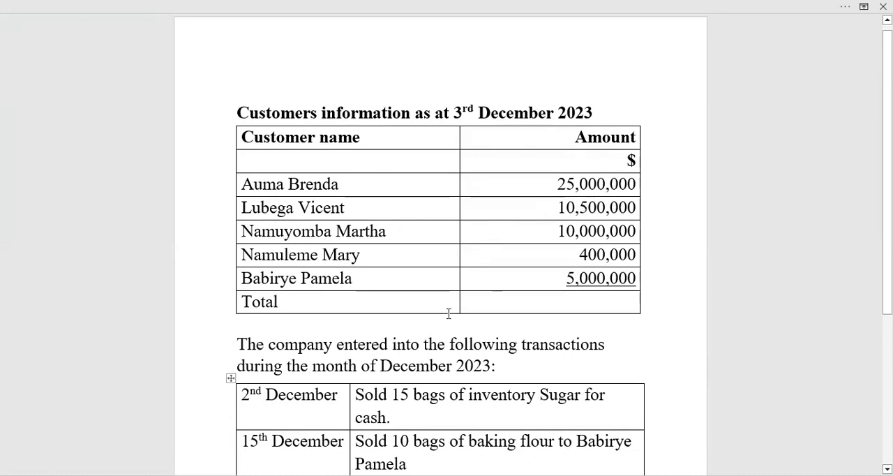
scroll(449, 313, "down", 3)
scroll(449, 313, "down", 2)
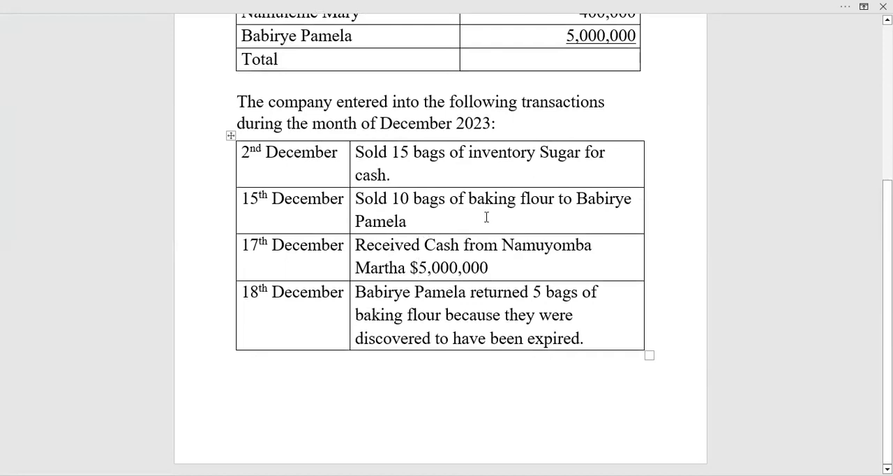
scroll(483, 213, "up", 5)
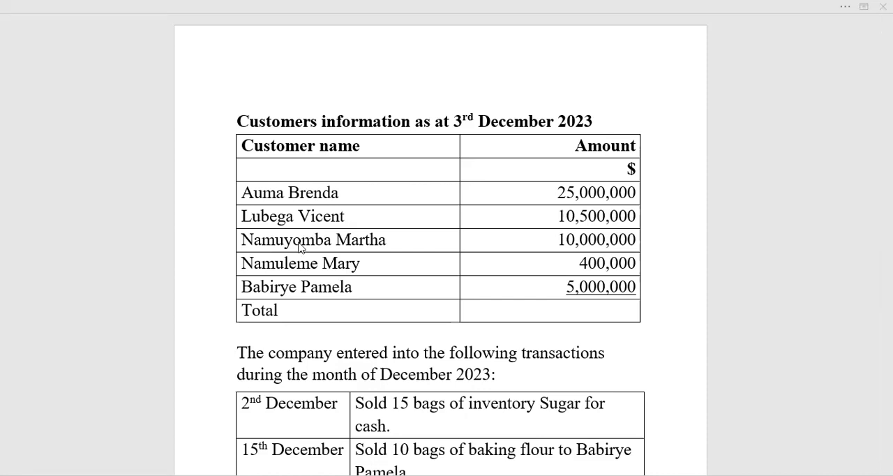
Step: Switch back to QuickBooks and add the first customer listed in the Word document, with the customer name and an opening balance of 25000000
left_click(151, 405)
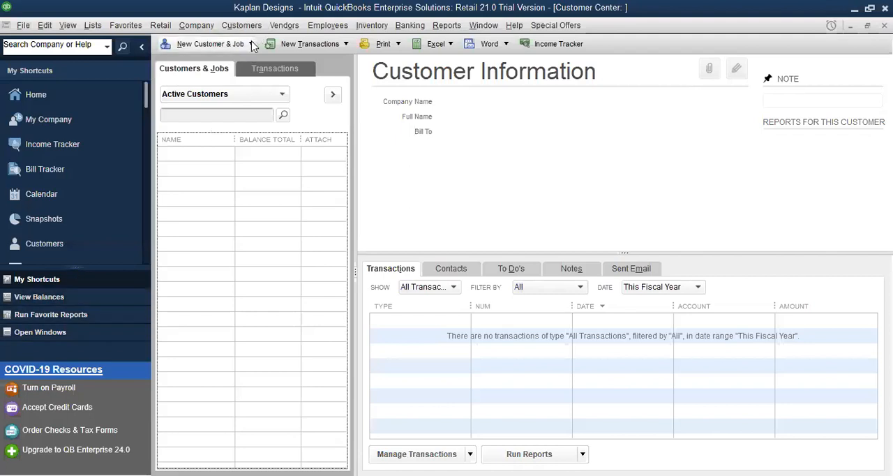
left_click(252, 44)
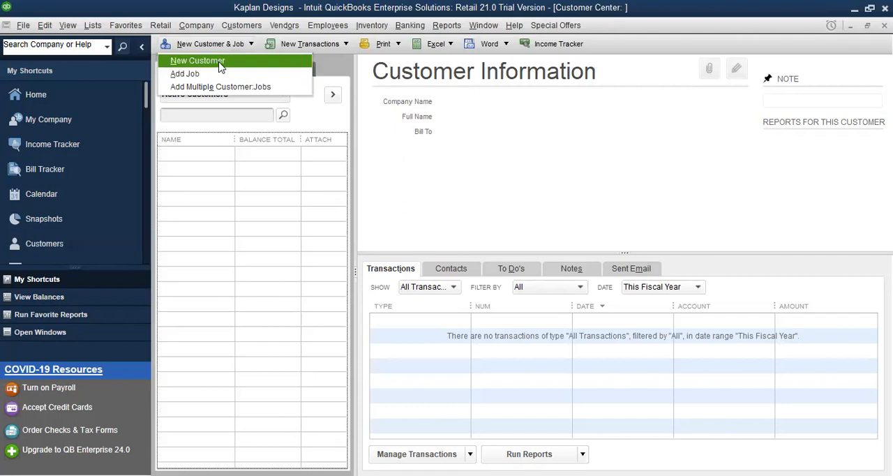
left_click(220, 61)
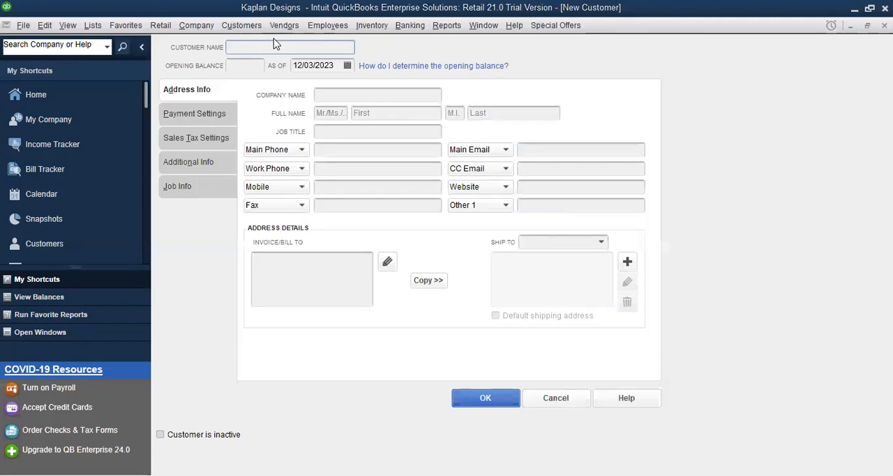
key("alt+Tab")
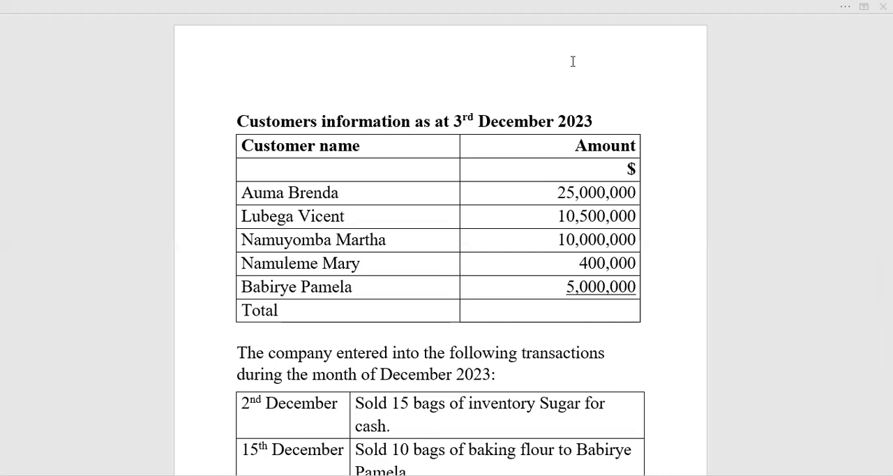
key("alt+Tab")
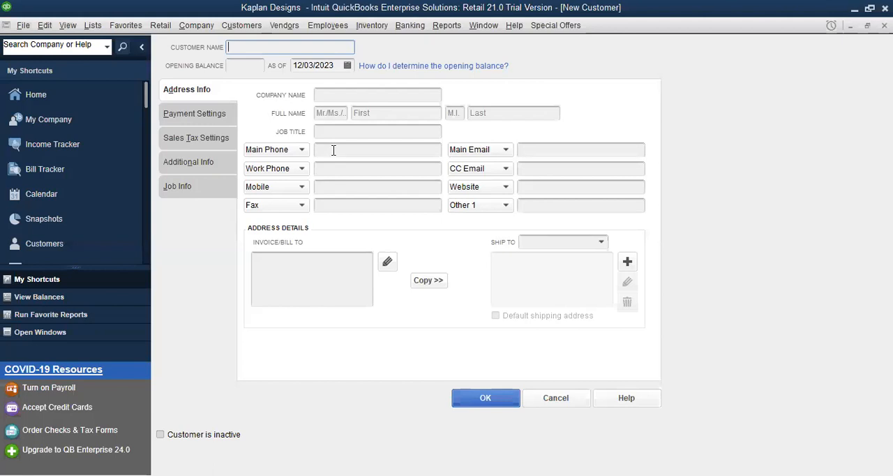
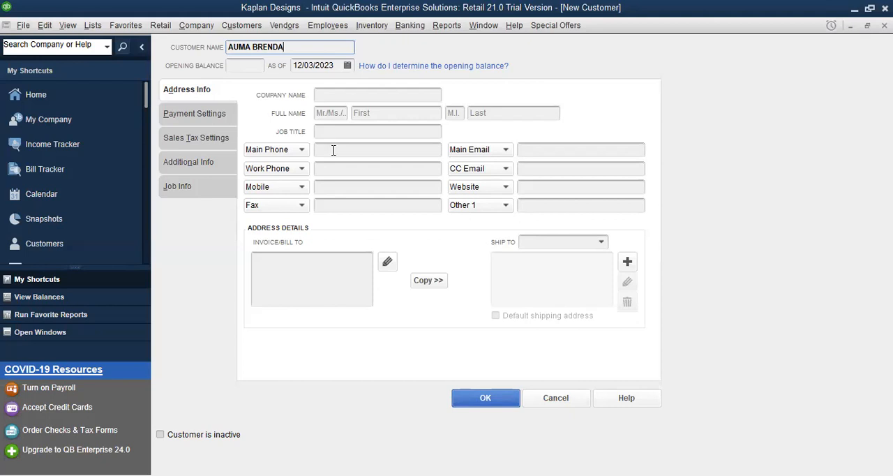
left_click(247, 68)
type("25000")
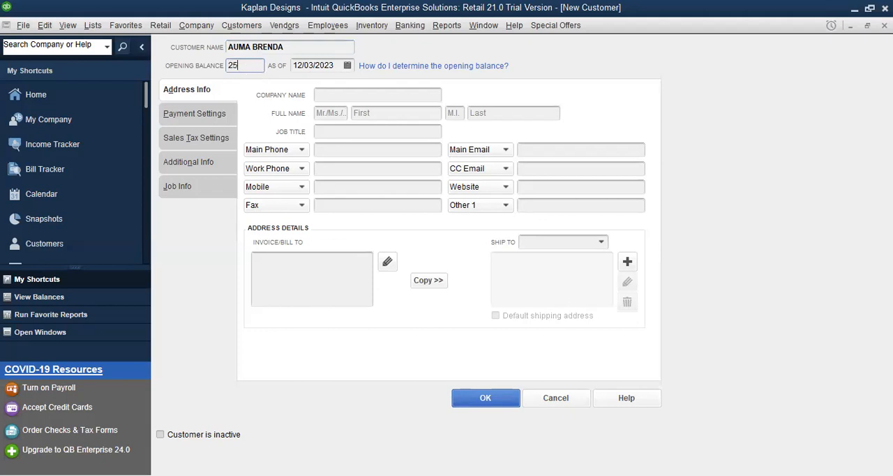
type("00")
left_click(364, 354)
left_click(493, 400)
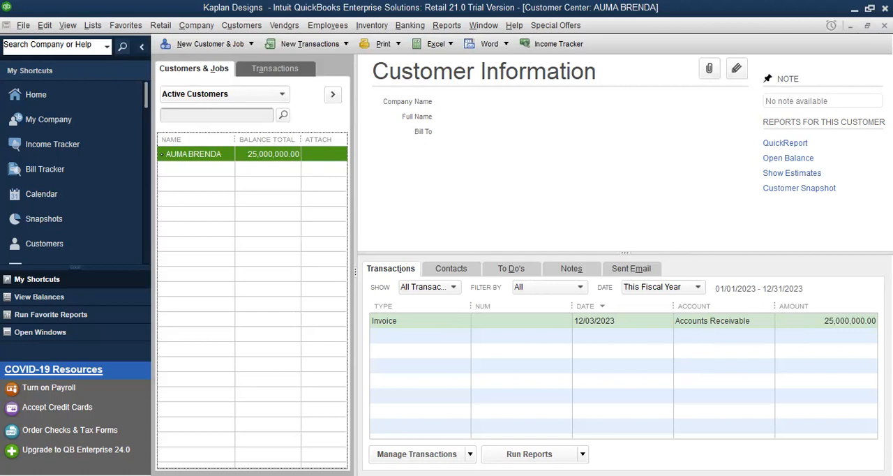
Step: Add the second listed customer with the customer name and an opening balance of 10500000
left_click(443, 52)
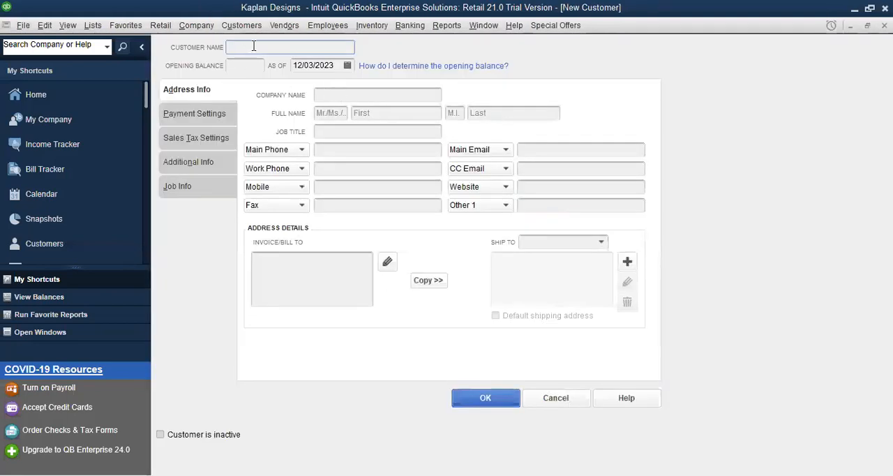
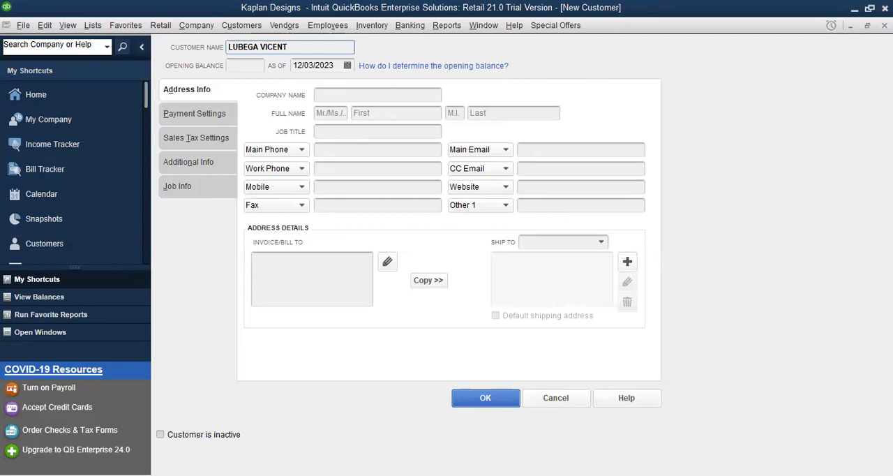
left_click(239, 65)
type("10")
type("500000")
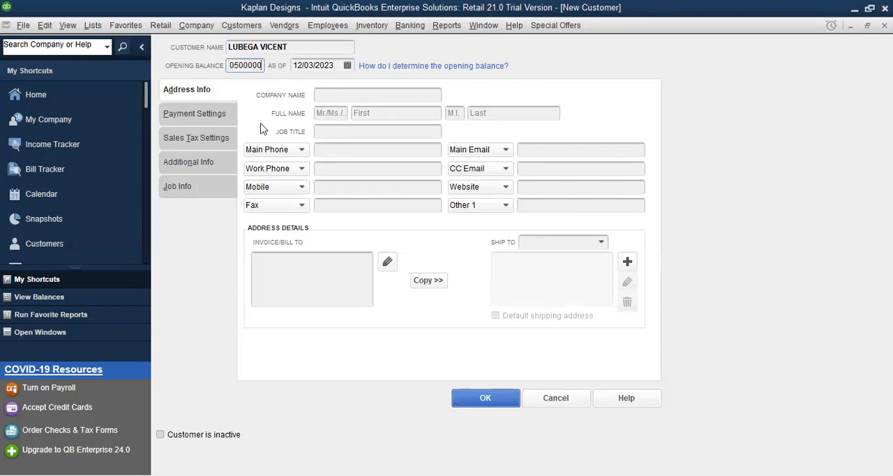
left_click(477, 403)
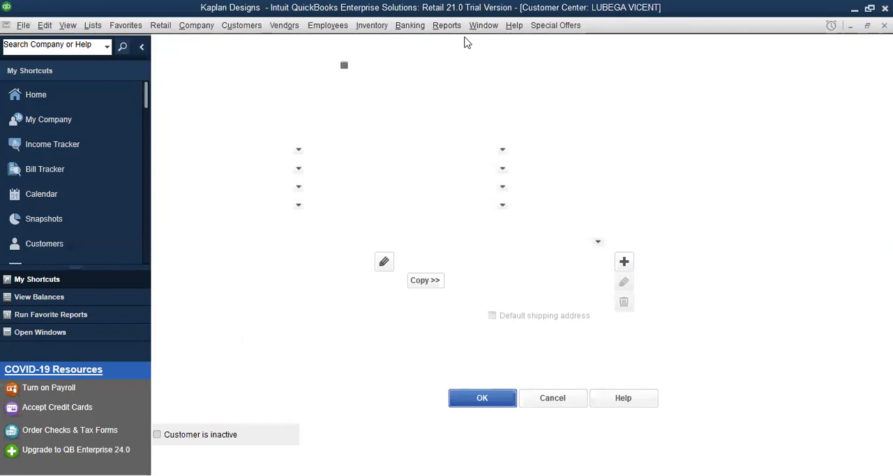
Step: Check the third customer in the Word document and add them in QuickBooks with the customer name and an opening balance of 10000000
key("alt+Tab")
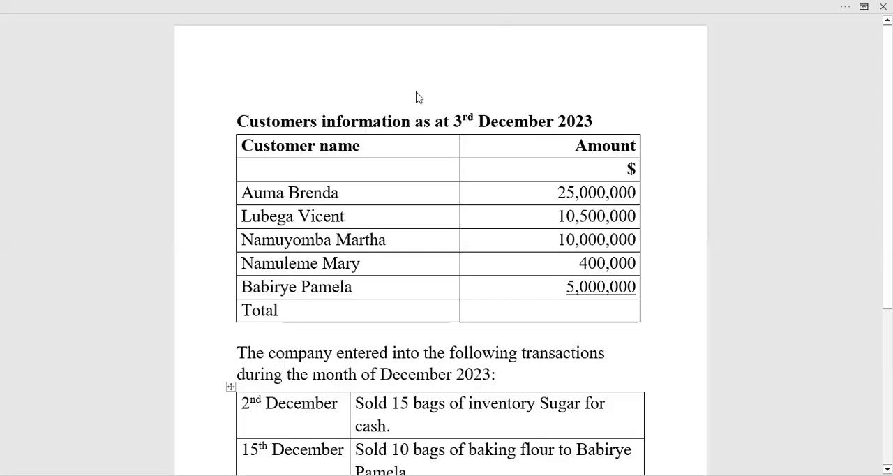
key("alt+Tab")
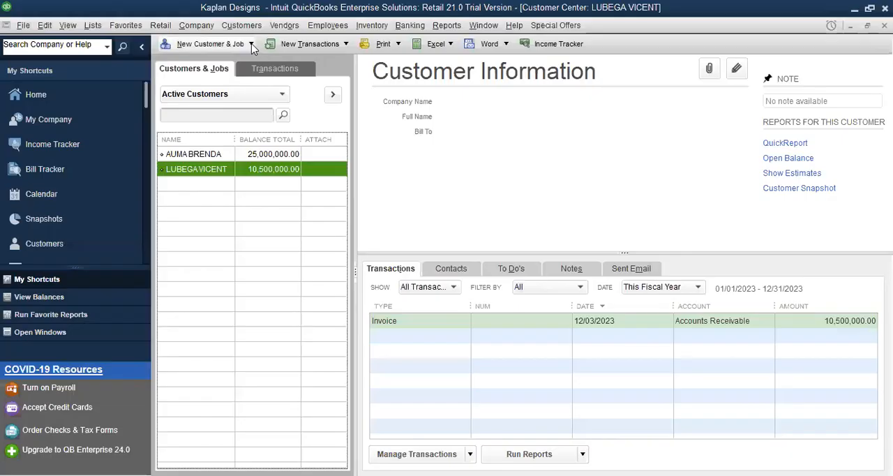
left_click(251, 44)
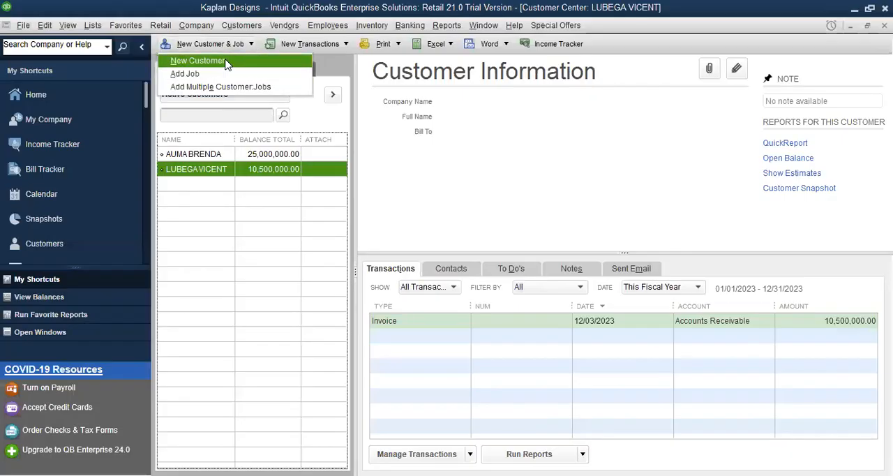
left_click(225, 63)
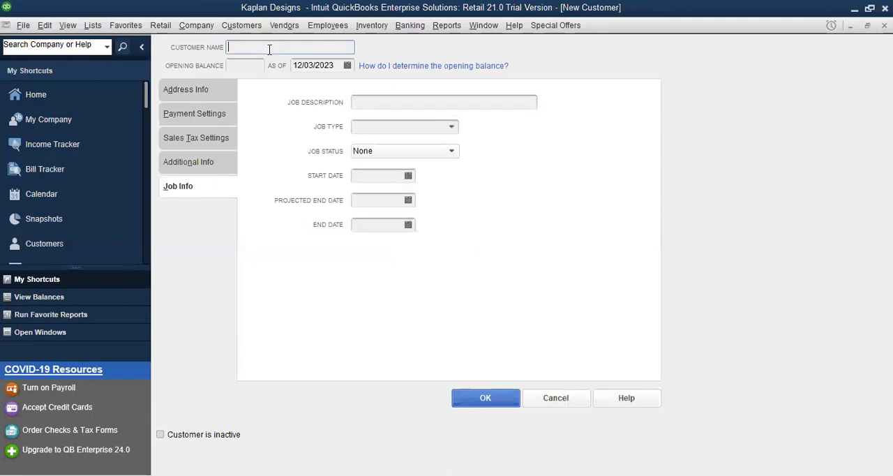
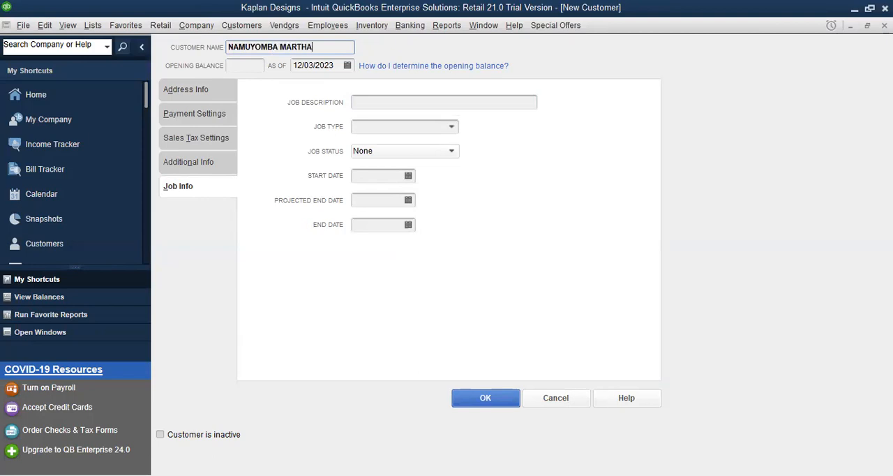
key("Tab")
type("100")
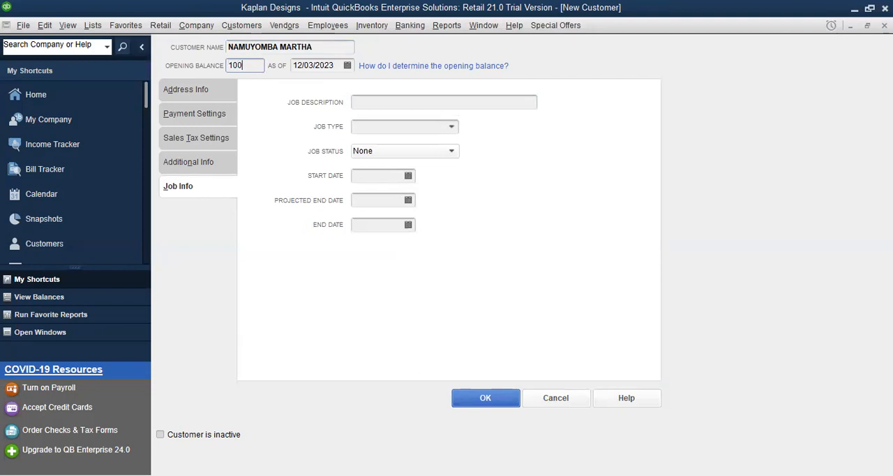
type("0000000")
left_click(486, 397)
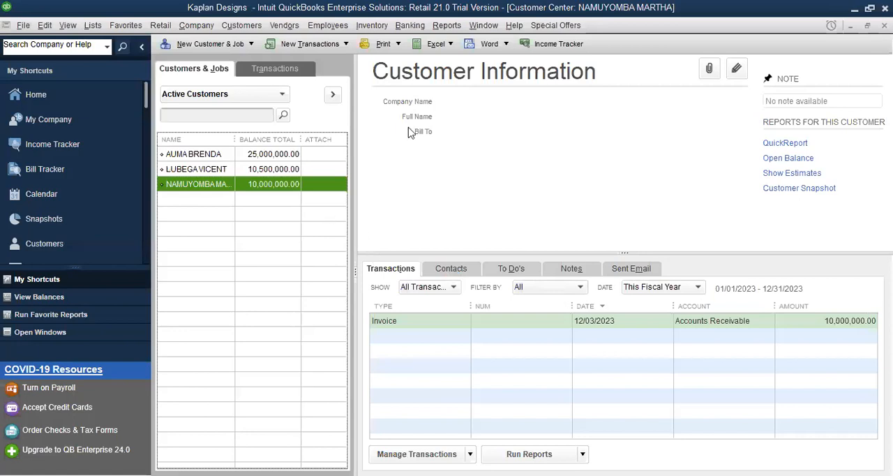
Step: Check the fourth customer in the Word document and add them in QuickBooks with the customer name and an opening balance of 400,000
left_click(762, 445)
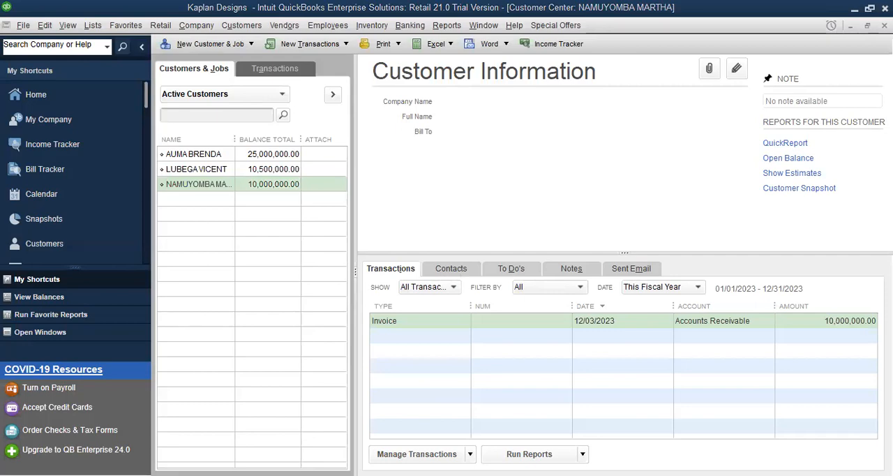
key("alt+Tab")
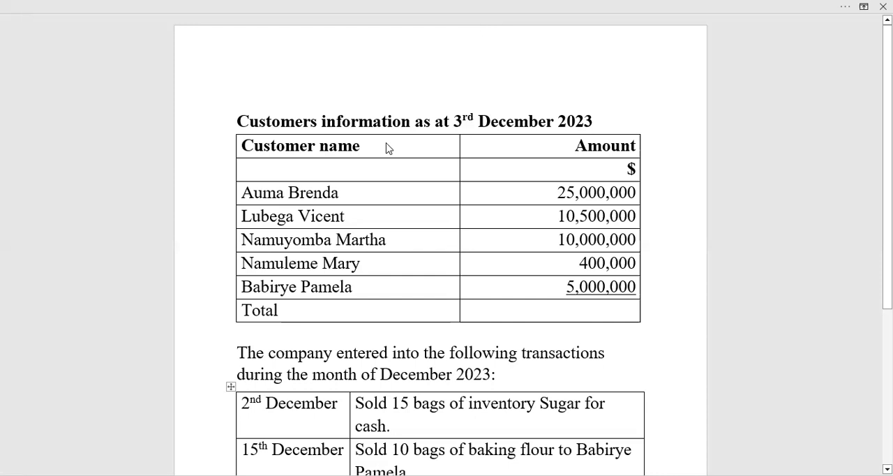
key("alt+Tab")
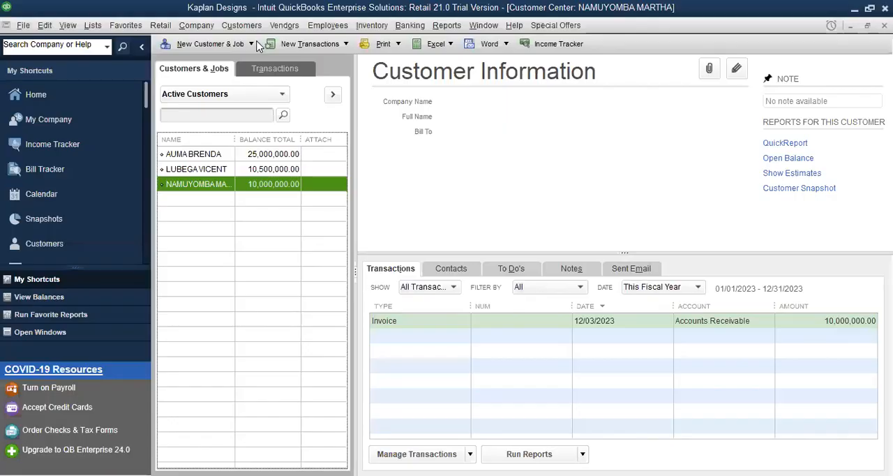
left_click(251, 48)
left_click(234, 60)
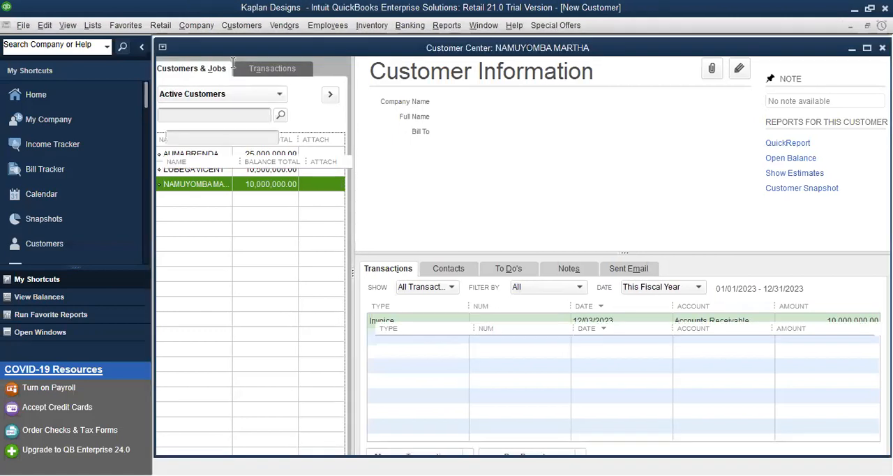
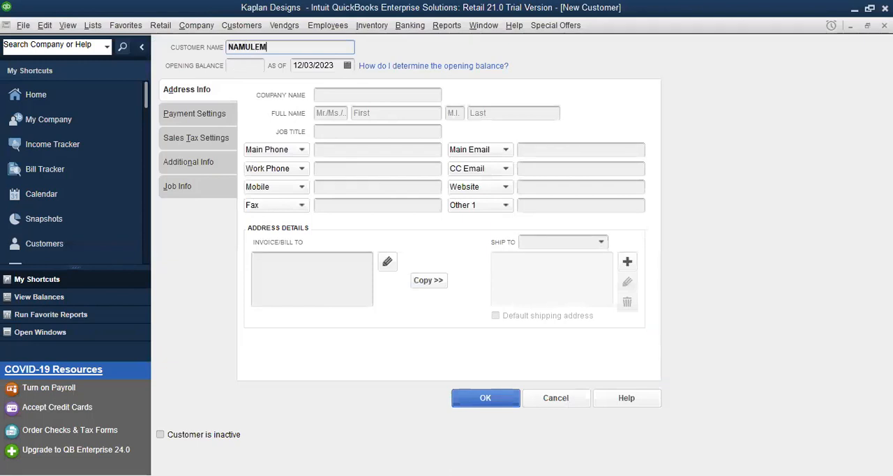
left_click(235, 65)
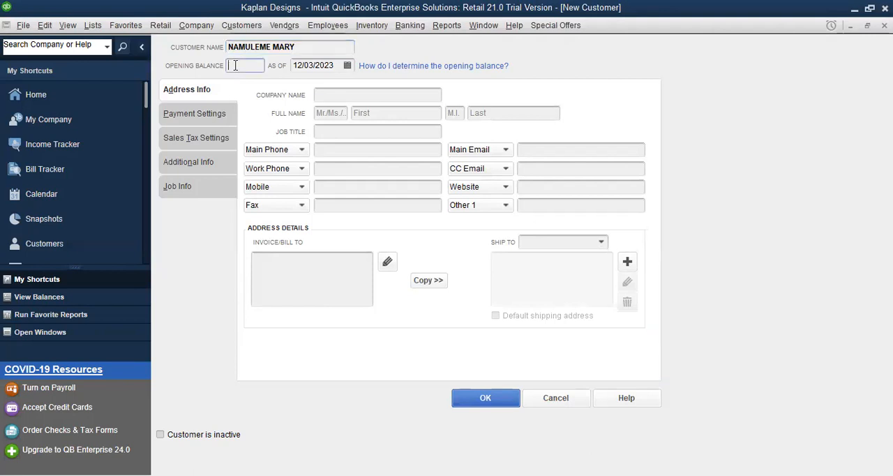
type("400,000")
left_click(487, 399)
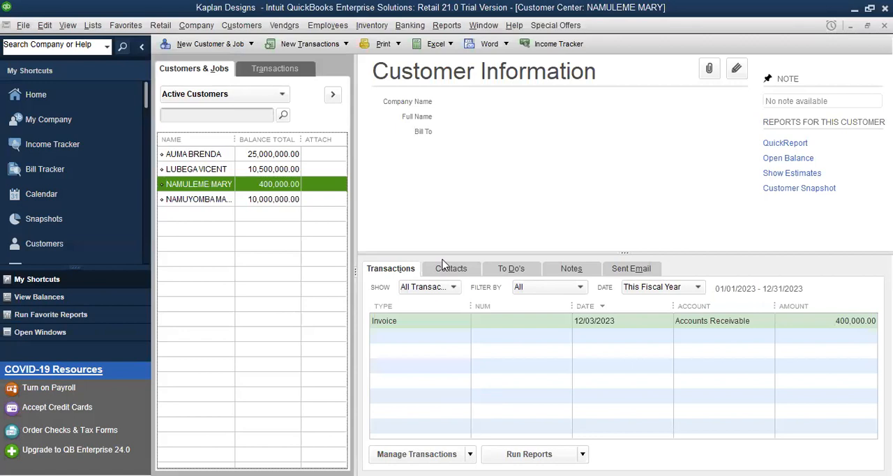
Step: Check the fifth customer in the Word document and add them in QuickBooks with the customer name and an opening balance of 5,000,000
left_click(381, 149)
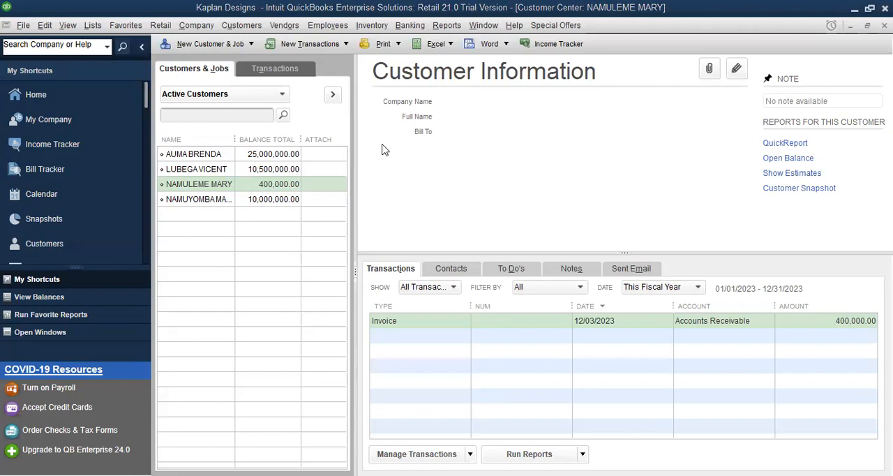
key("alt+Tab")
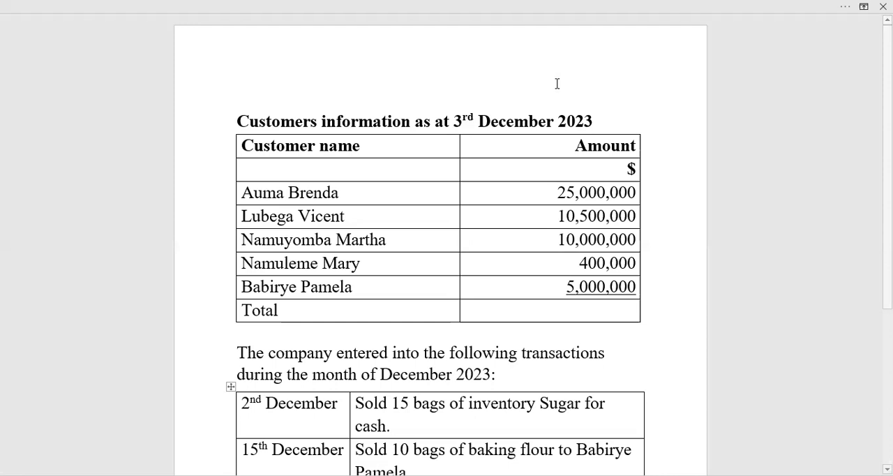
key("alt+Tab")
left_click(226, 66)
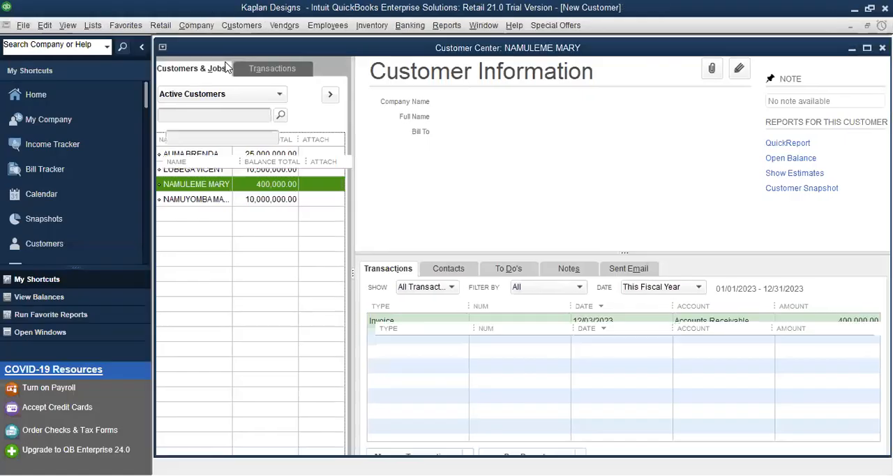
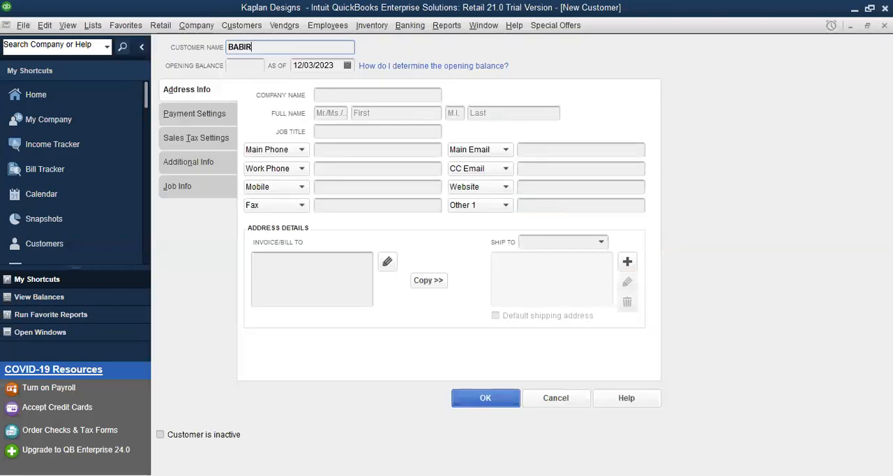
left_click(252, 66)
type("5")
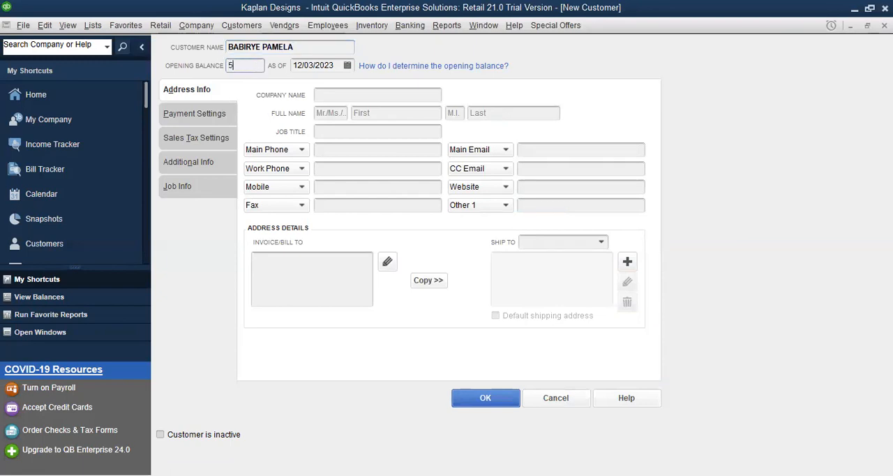
type("000000")
left_click(483, 397)
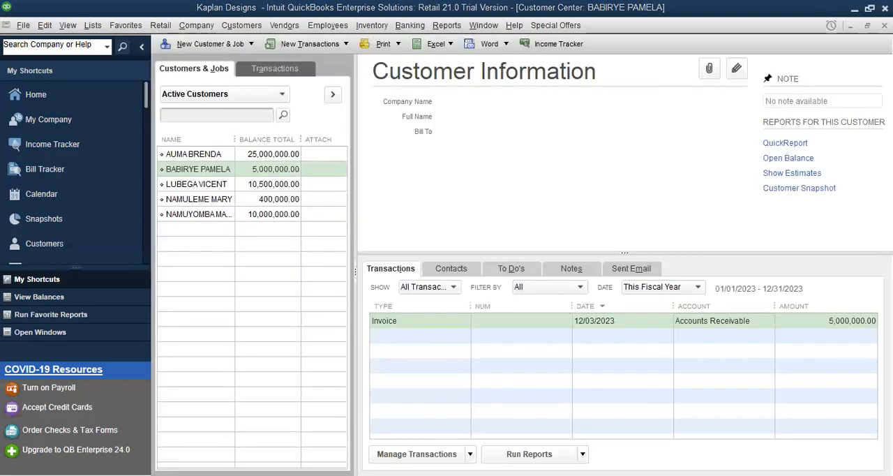
Step: Look over the first two customers in the customer list and close the Customer Center
key("alt+Tab")
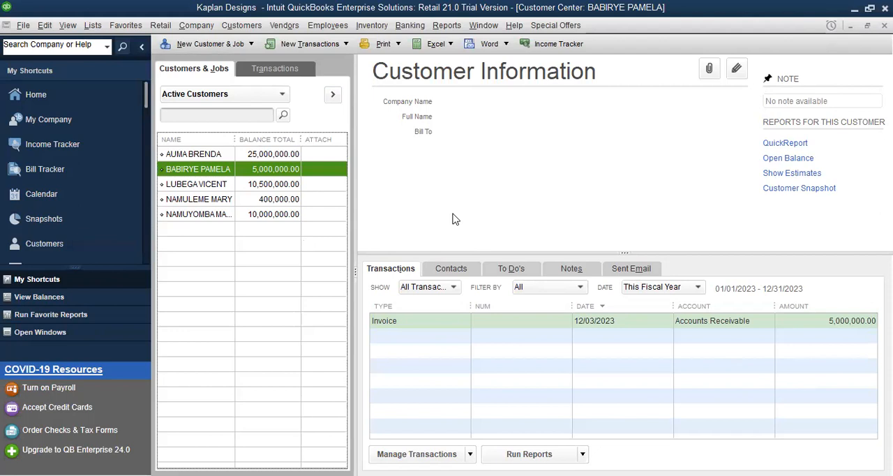
left_click(204, 153)
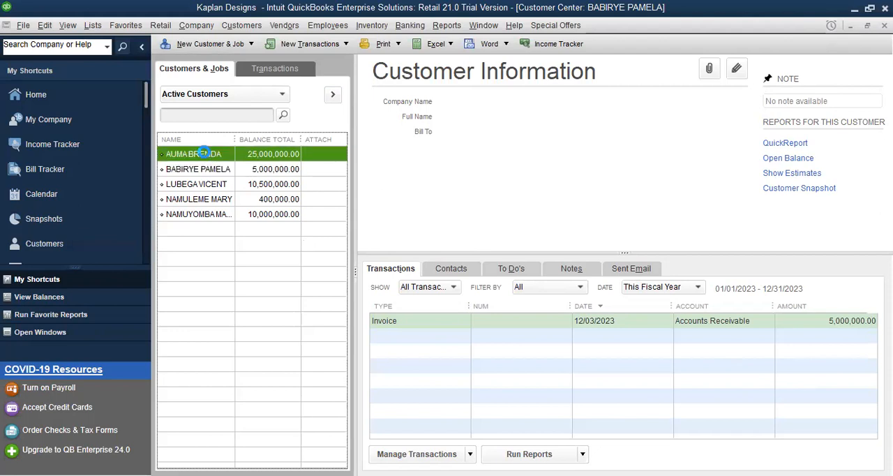
left_click(203, 171)
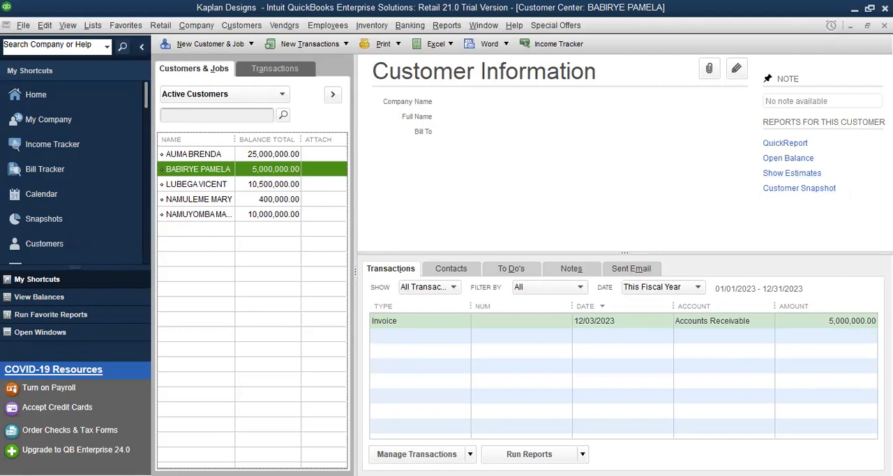
key("Escape")
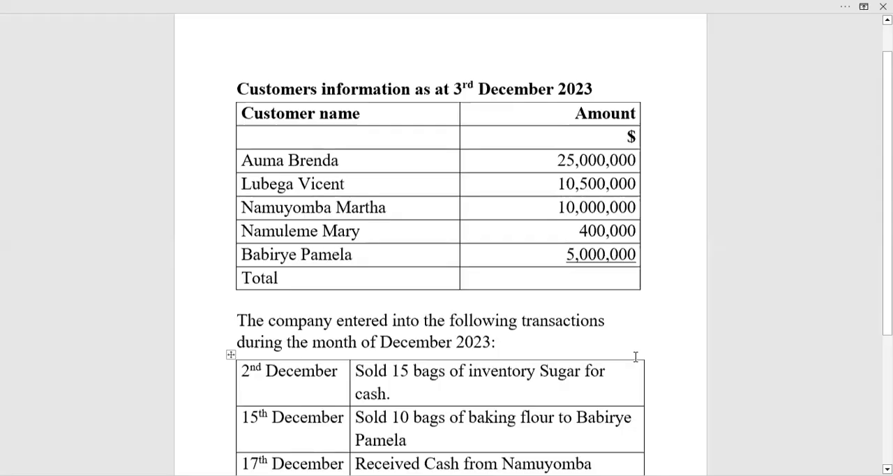
Step: Switch to the Word document and change the date of the sugar cash sale to 4th December
scroll(635, 357, "down", 3)
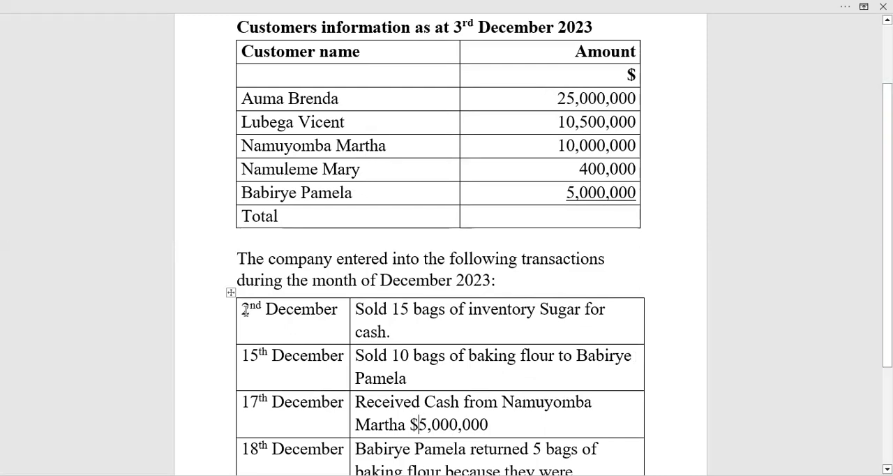
left_click_drag(241, 309, 250, 309)
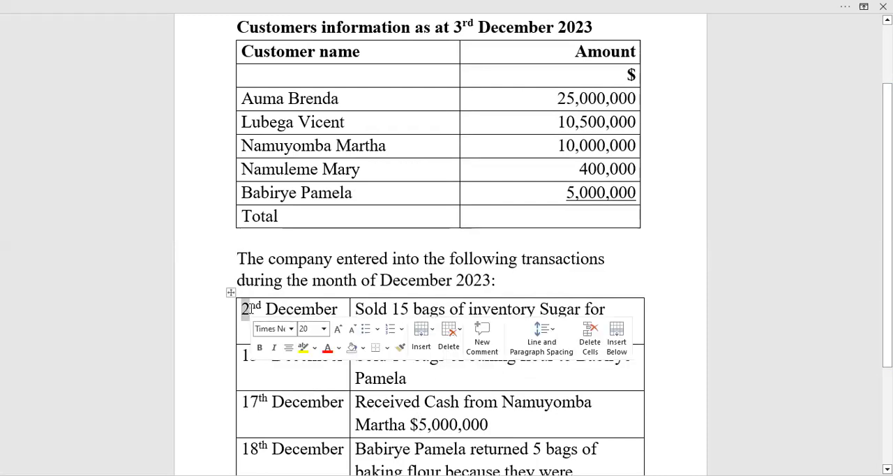
type("4")
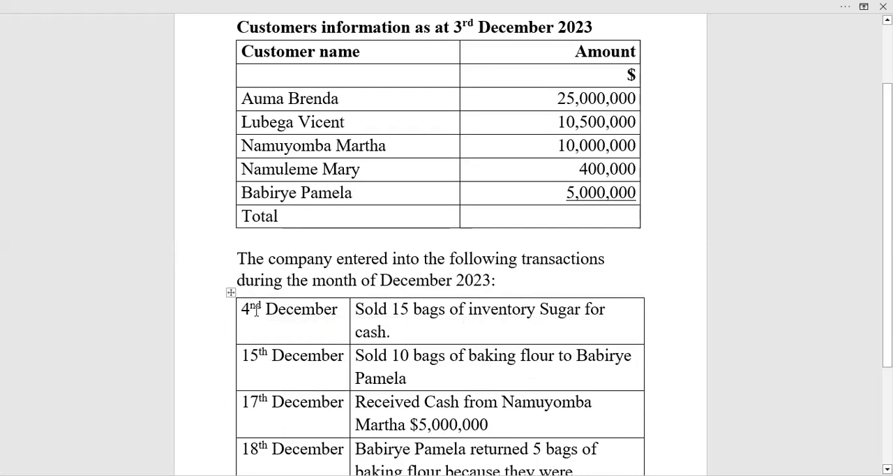
key("Delete")
key("Delete")
type("TH")
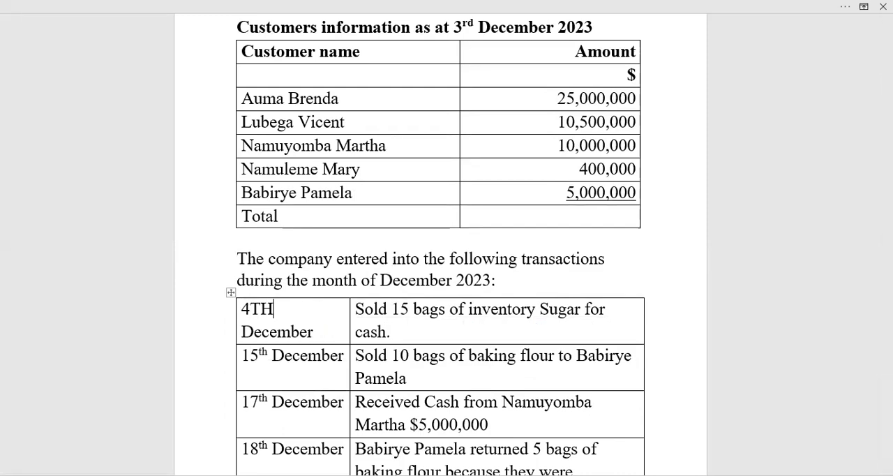
key("BackSpace")
key("BackSpace")
type("t")
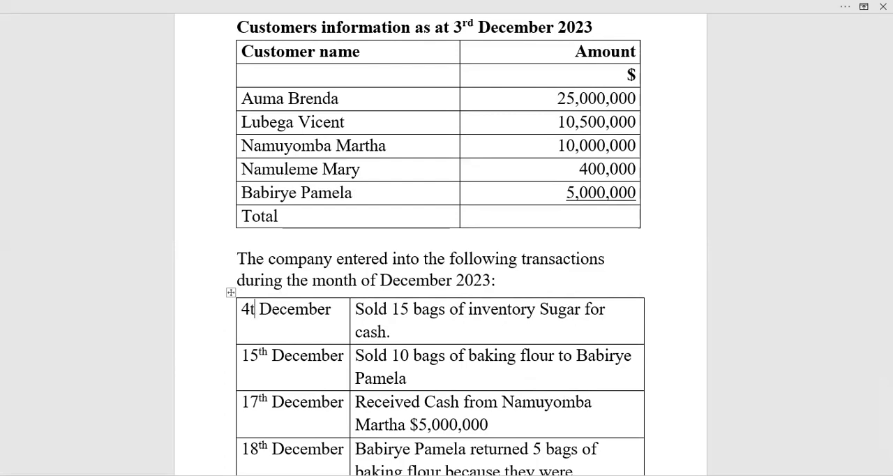
type("h")
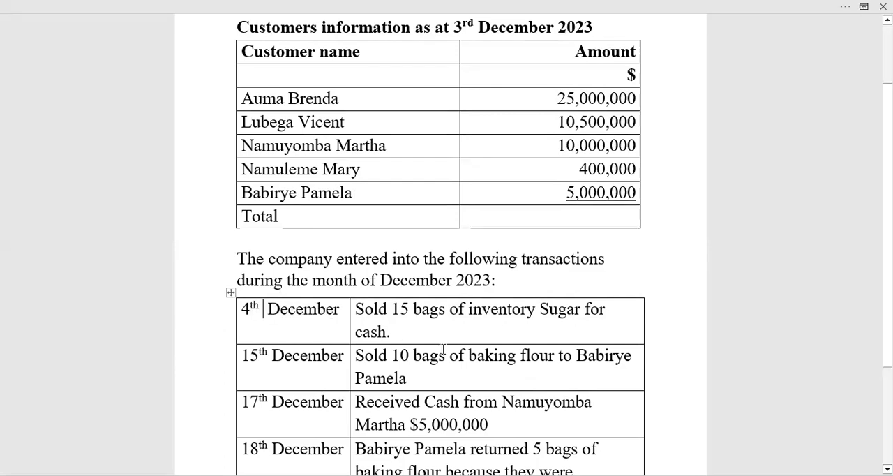
left_click(434, 328)
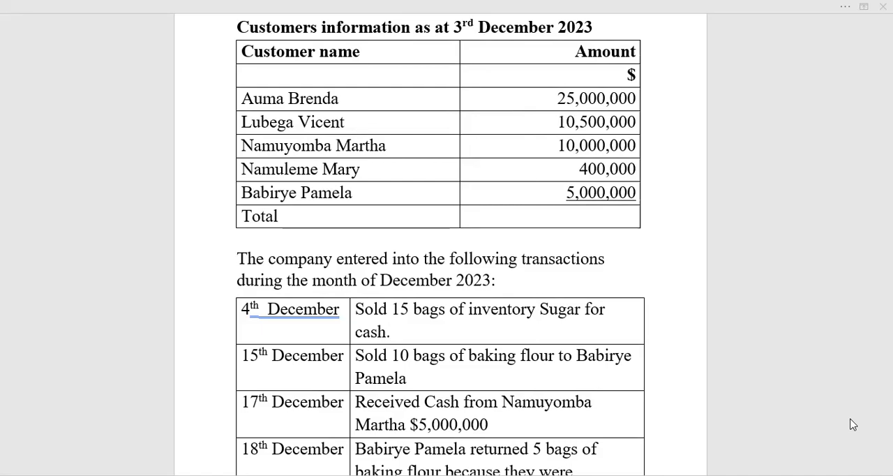
Step: Switch back to QuickBooks, start a new sales receipt and date it 12/04/2023 for the sugar sale listed in Word
key("alt+Tab")
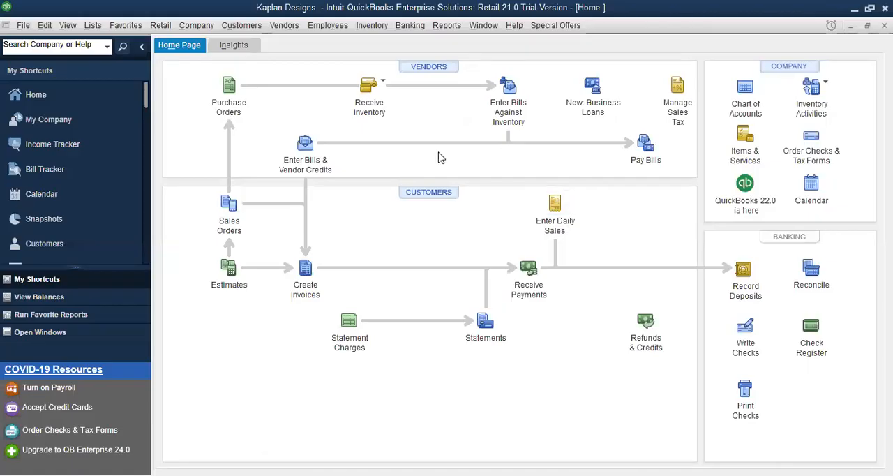
left_click(240, 27)
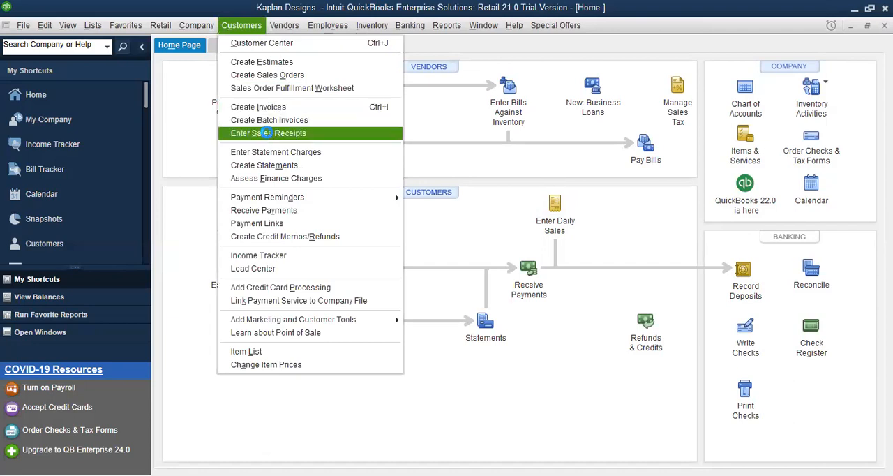
left_click(268, 134)
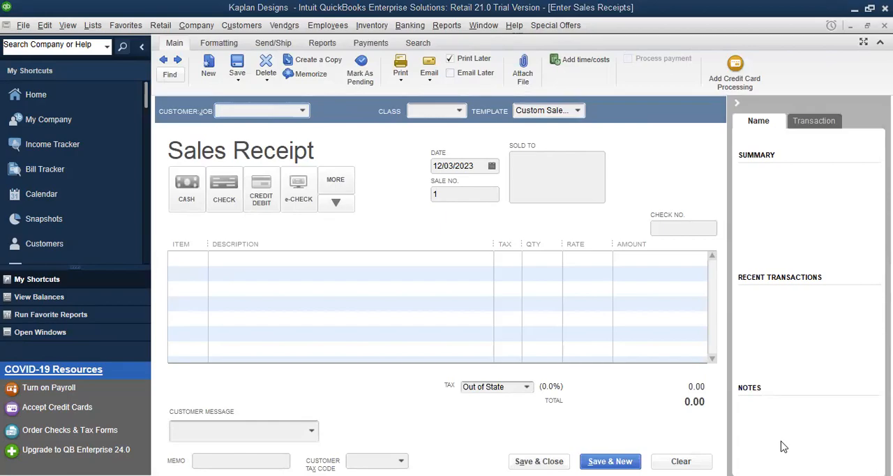
key("alt+Tab")
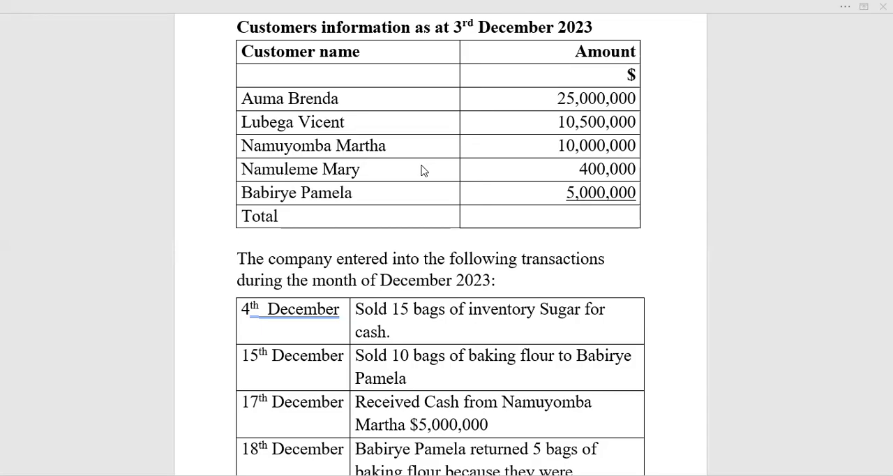
key("alt+Tab")
left_click(452, 166)
key("BackSpace")
type("4/2023")
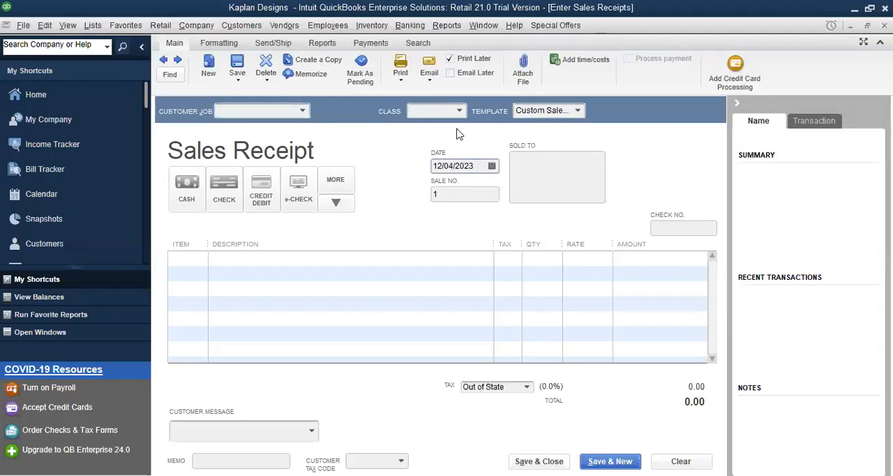
Step: Add a new customer from the sales receipt by entering only the customer's name, and assign them to the receipt
left_click(304, 112)
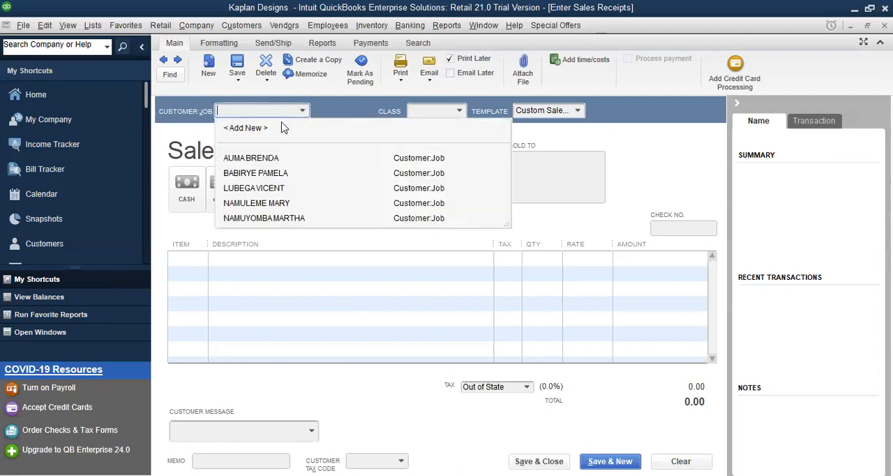
left_click(245, 129)
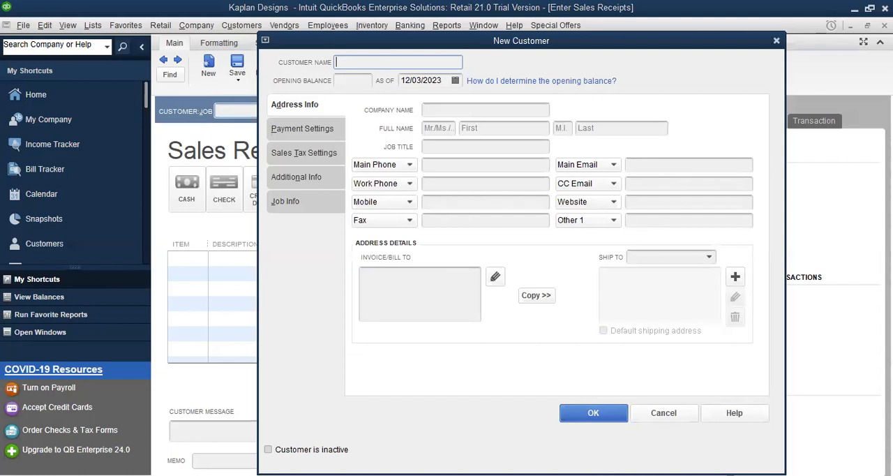
type("ED")
type("I")
type("WINA")
key("BackSpace")
key("BackSpace")
key("BackSpace")
key("BackSpace")
key("BackSpace")
type("WIINA")
left_click(592, 415)
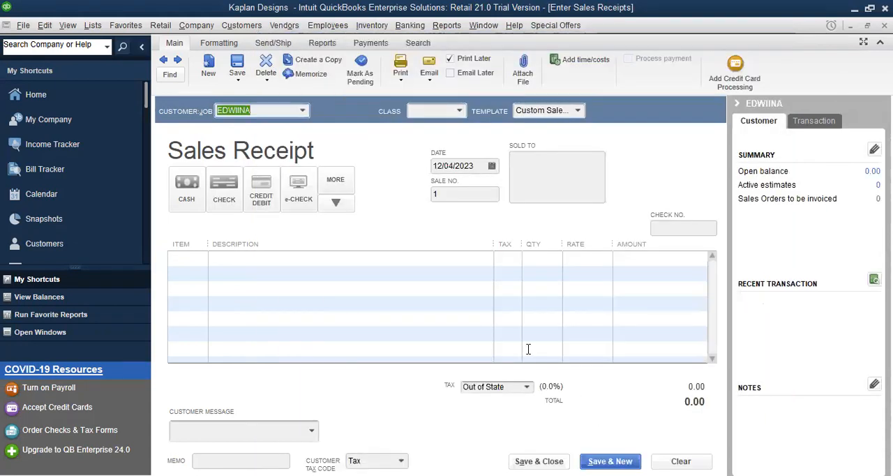
Step: Set the payment method to Cash and enter a Sugar line with description INV01 and quantity 15
left_click(185, 203)
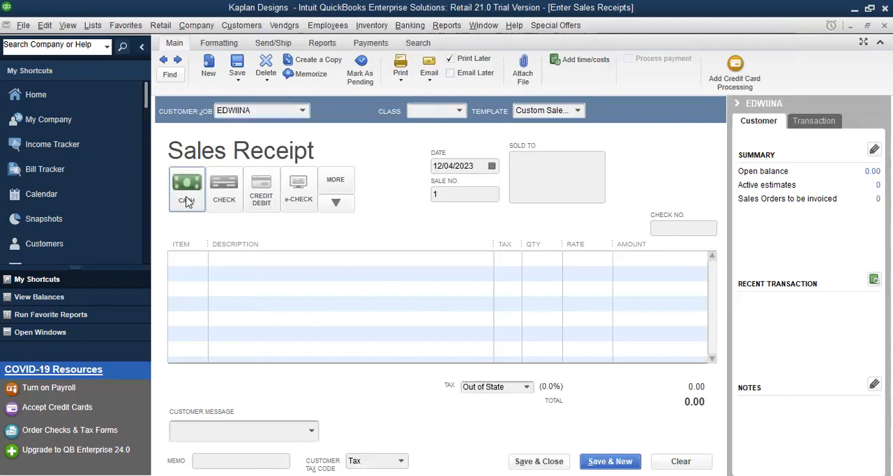
left_click(200, 261)
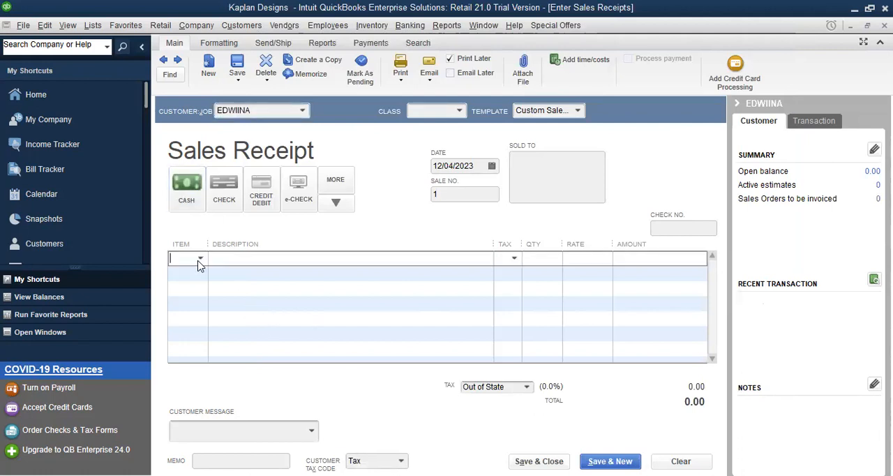
left_click(200, 258)
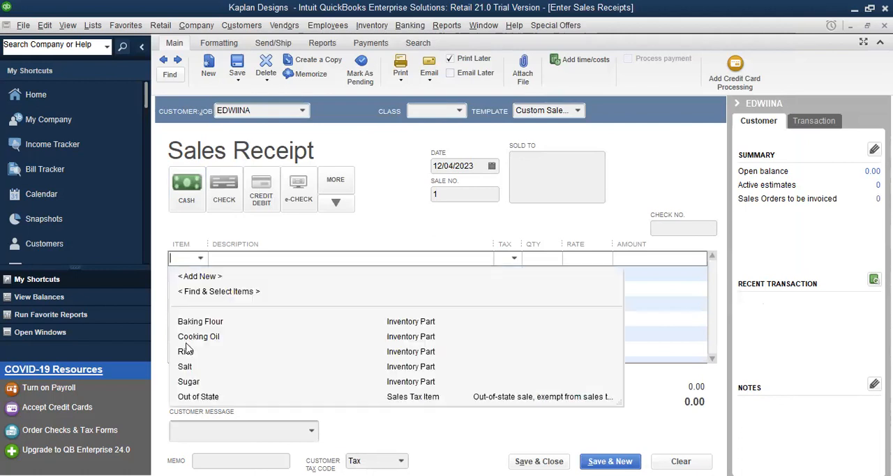
left_click(188, 381)
left_click(384, 259)
type("IN")
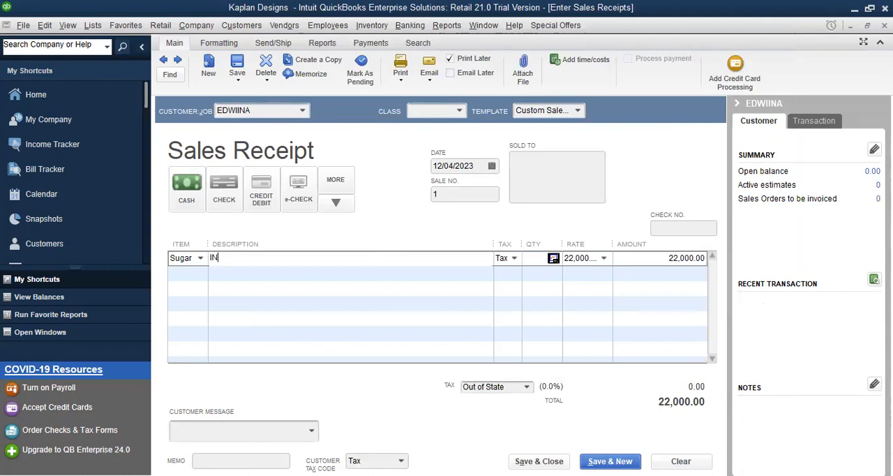
type("V")
type("01")
type("15")
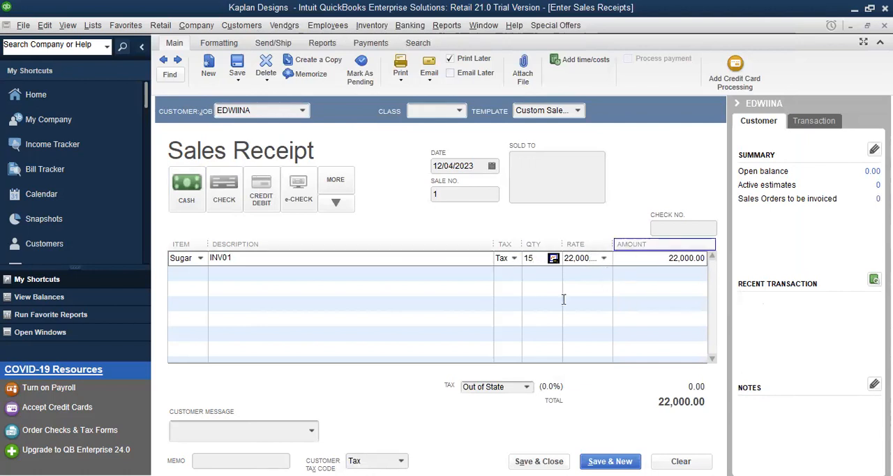
key("Return")
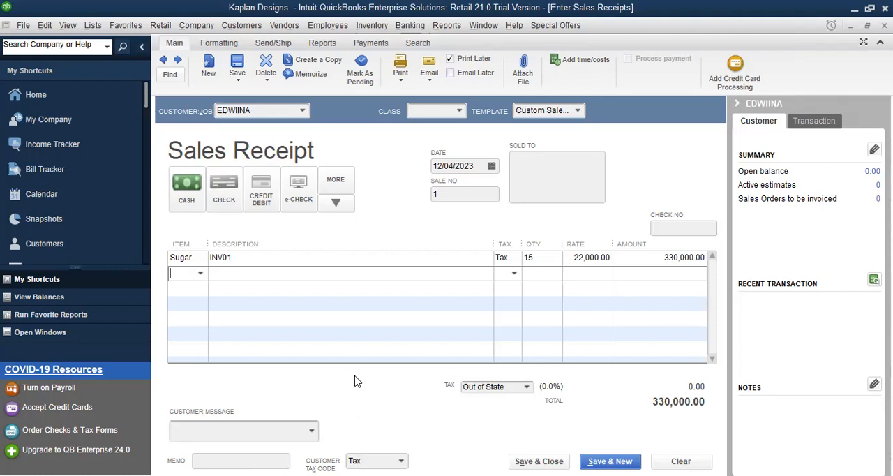
Step: Add the customer message "We appreciate your prompt payment." to the sales receipt, then save and close it
left_click(312, 433)
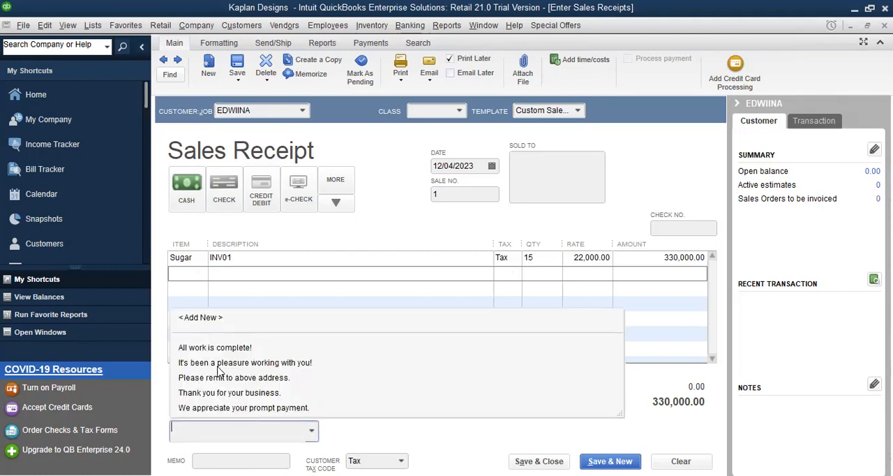
left_click(256, 409)
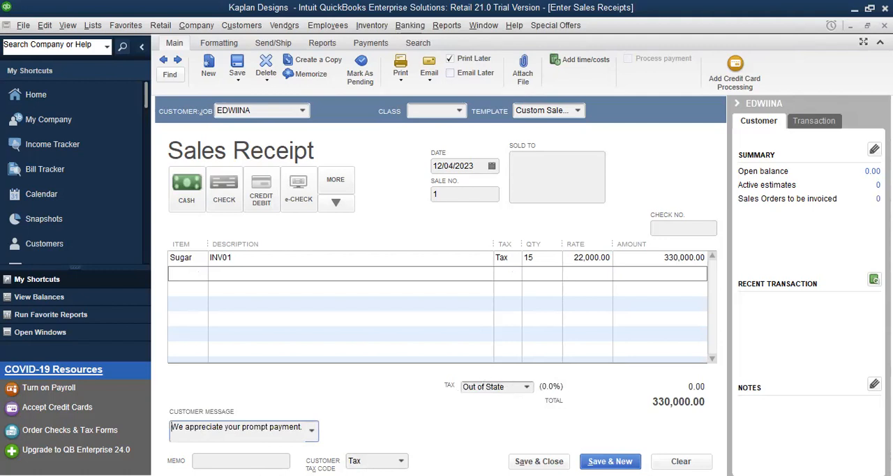
left_click(539, 462)
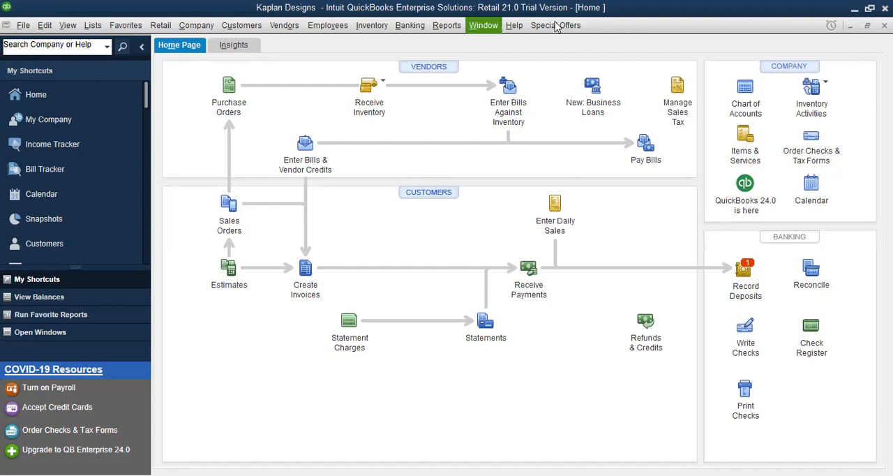
Step: Check the 15 December sale in Word, then create a QuickBooks invoice for its customer dated 12/15/2023
key("alt+Tab")
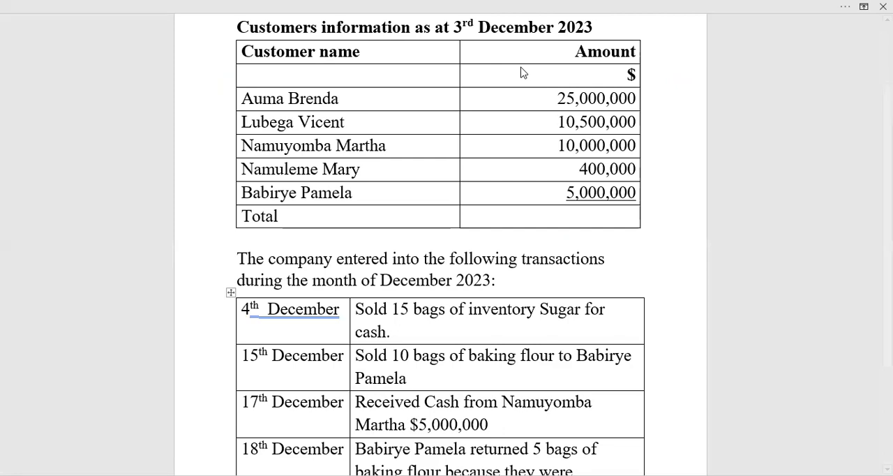
key("alt+Tab")
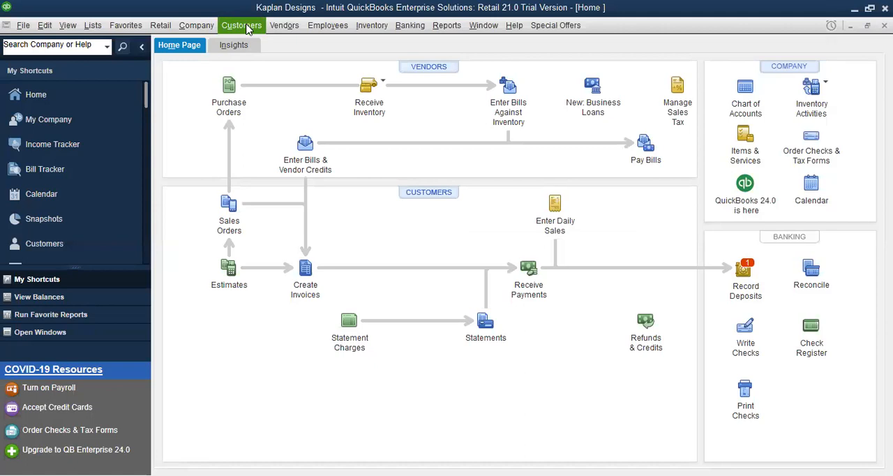
left_click(248, 27)
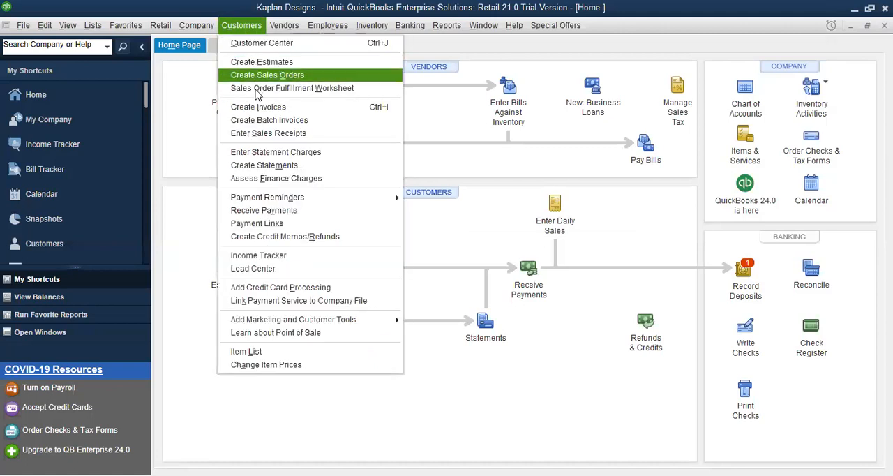
left_click(260, 107)
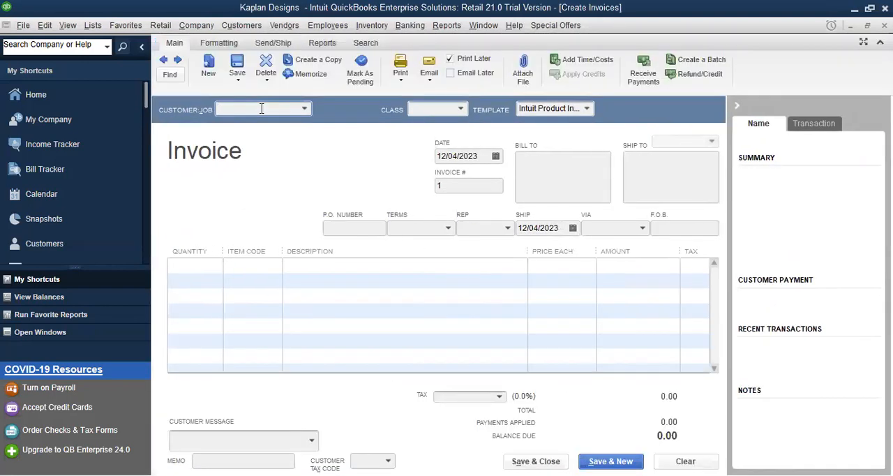
left_click(305, 108)
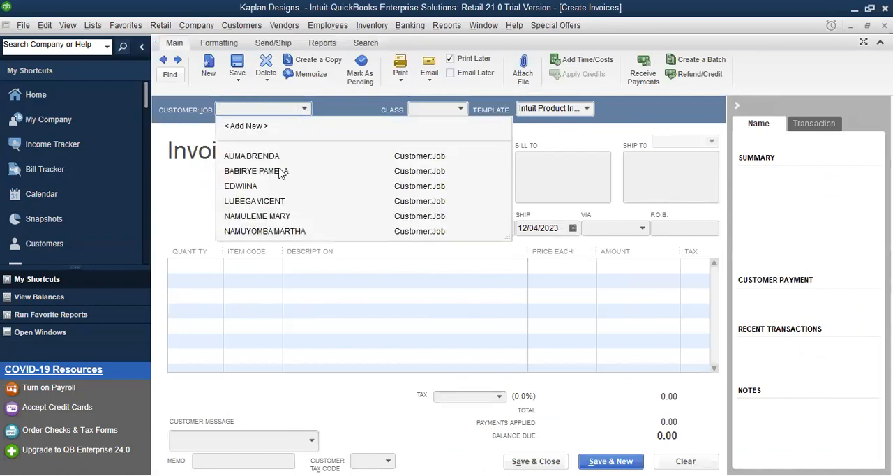
left_click(281, 171)
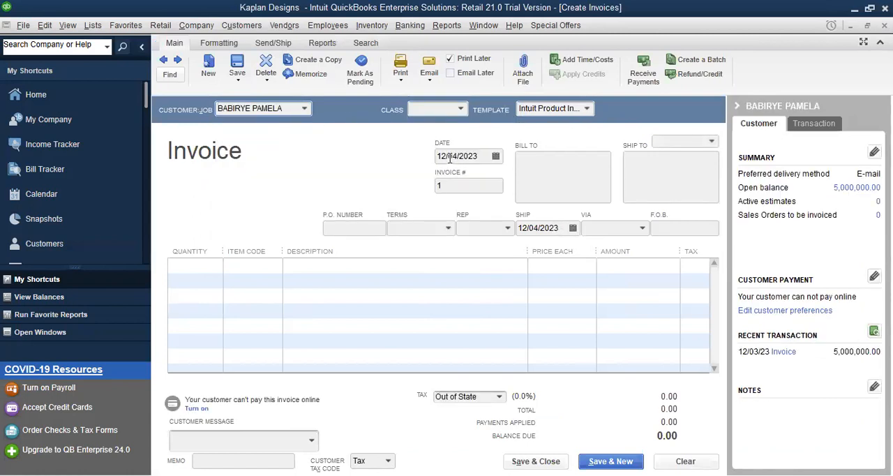
left_click(455, 156)
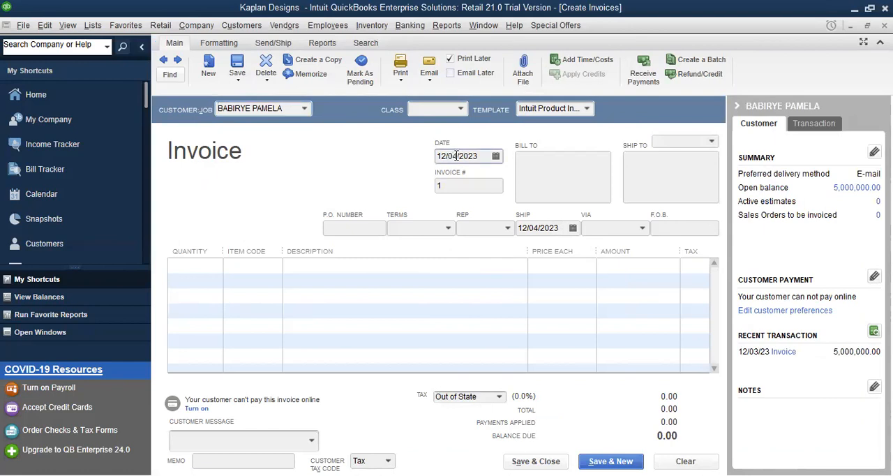
key("BackSpace")
key("BackSpace")
type("15")
Step: Enter an invoice line for 10 Baking Flour with the description INV03
left_click(198, 268)
type("10")
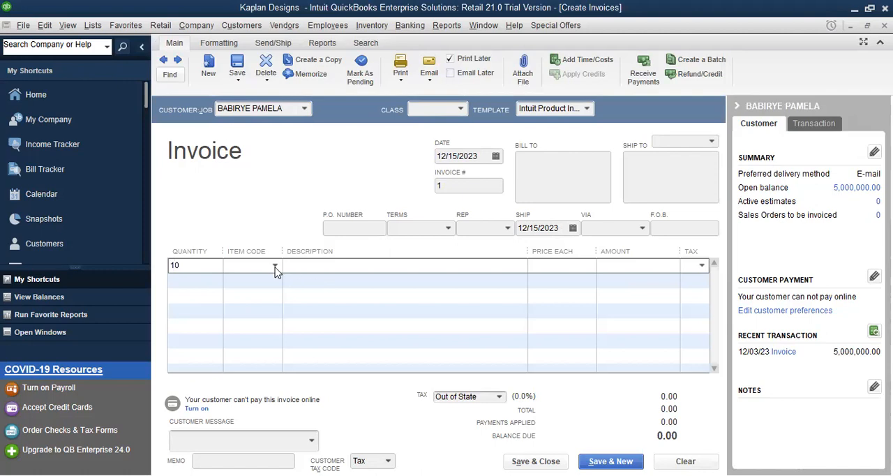
left_click(276, 267)
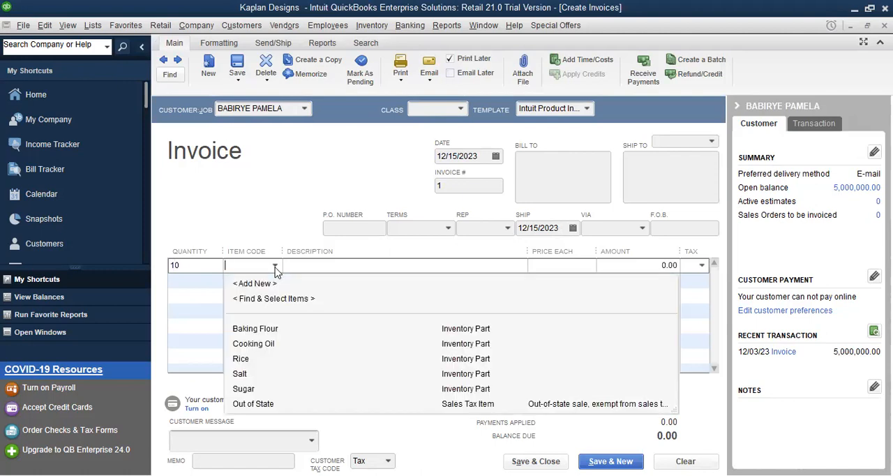
left_click(269, 331)
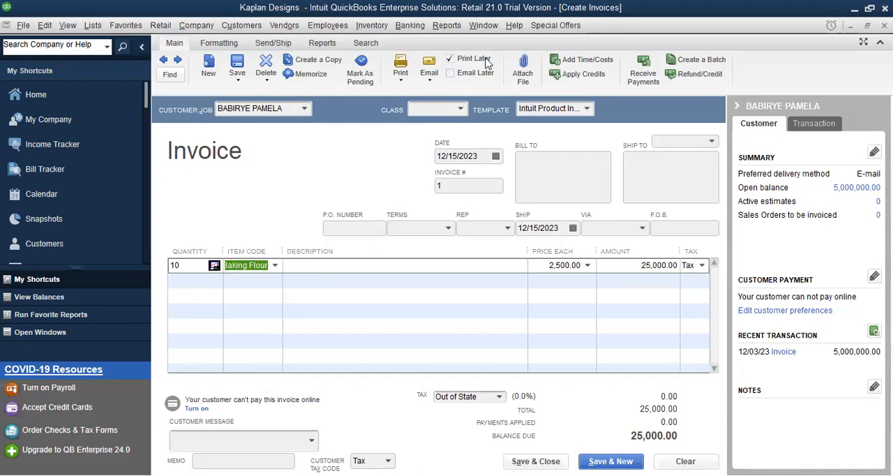
key("alt+Tab")
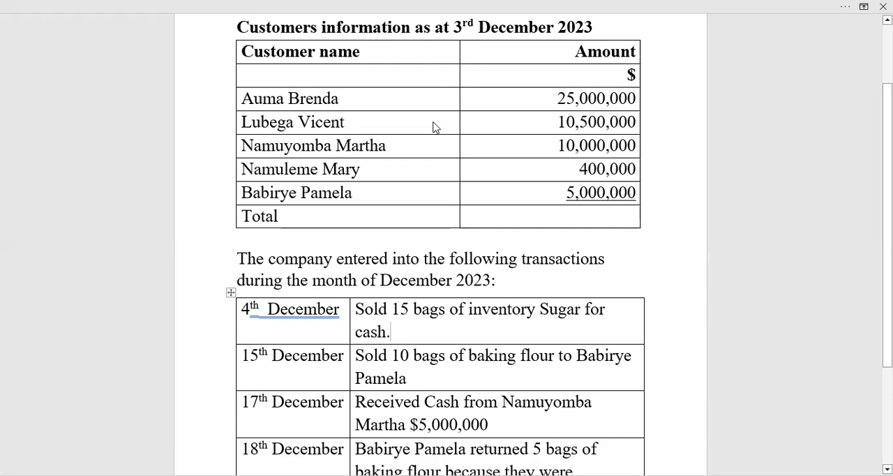
key("alt+Tab")
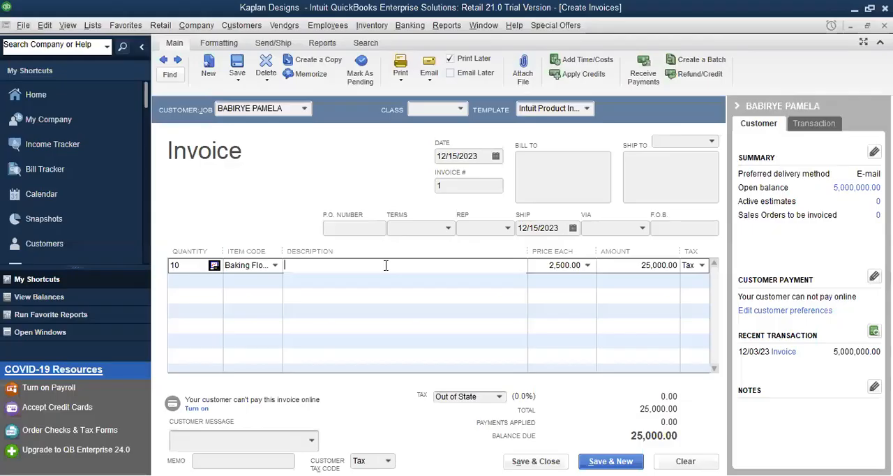
type("I")
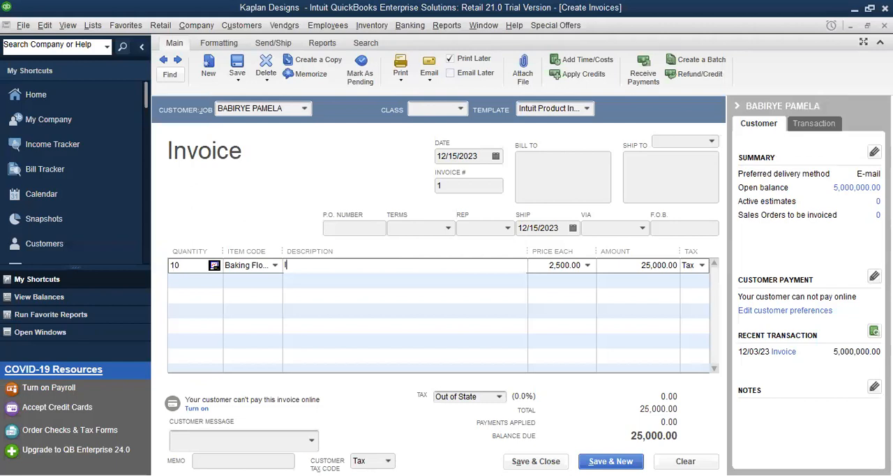
type("NV03")
Step: Add the customer message "Thank you for your business." to the invoice, then save and close it
left_click(312, 441)
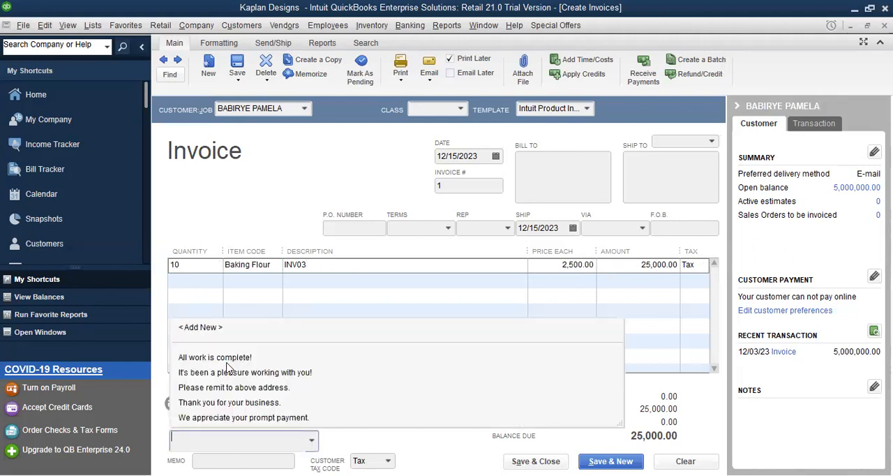
left_click(248, 404)
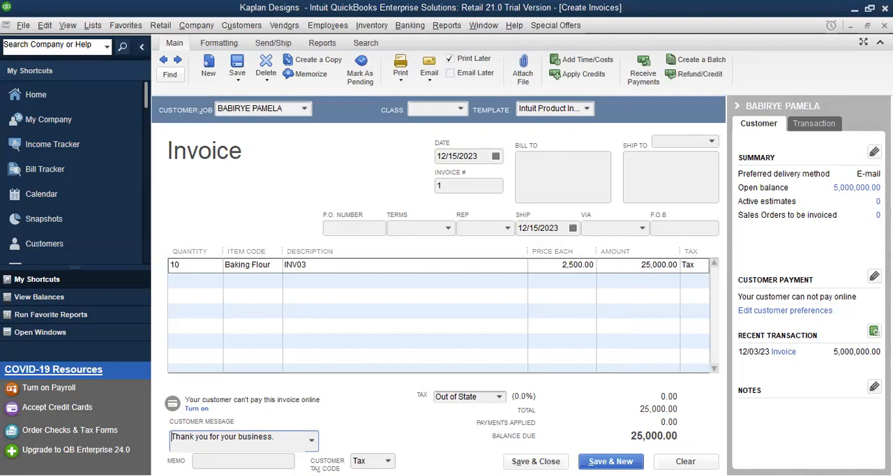
left_click(534, 462)
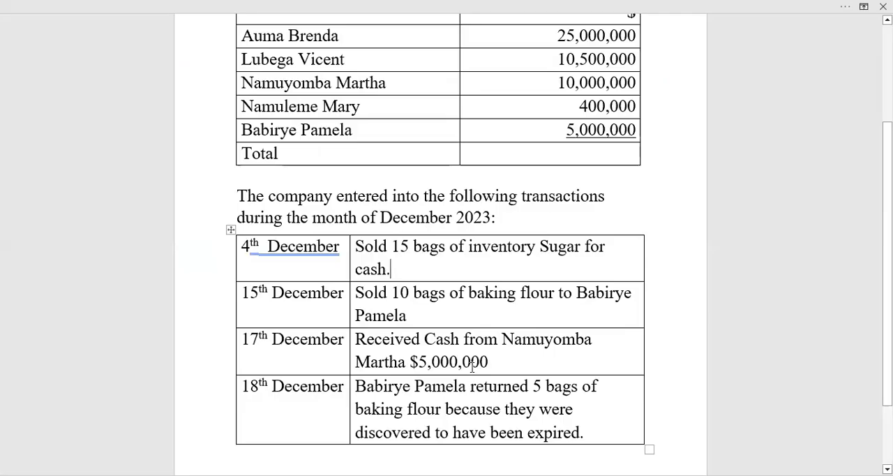
Step: Review the 17 December cash receipt in Word, then open a new customer payment in QuickBooks and dismiss its promotional banner
scroll(474, 361, "down", 2)
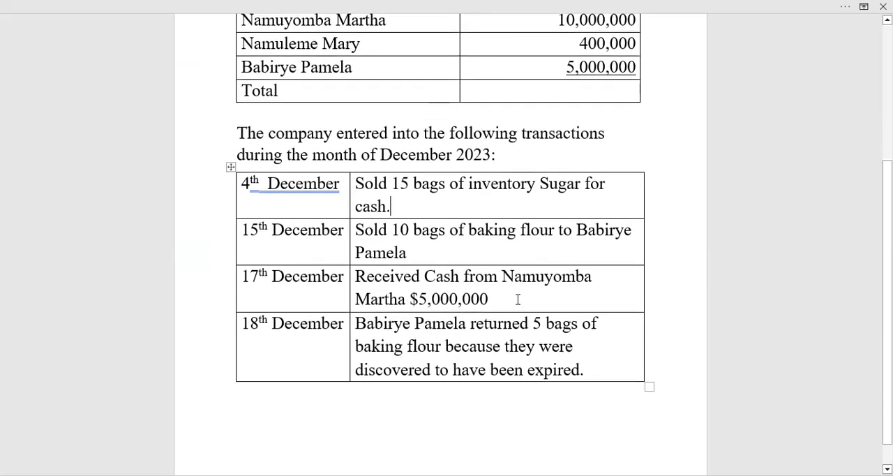
scroll(490, 310, "up", 1)
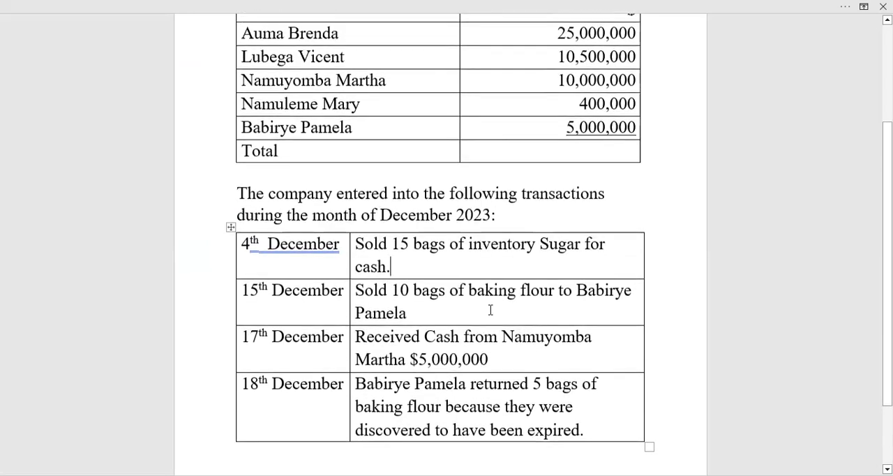
scroll(492, 307, "up", 1)
scroll(568, 172, "up", 1)
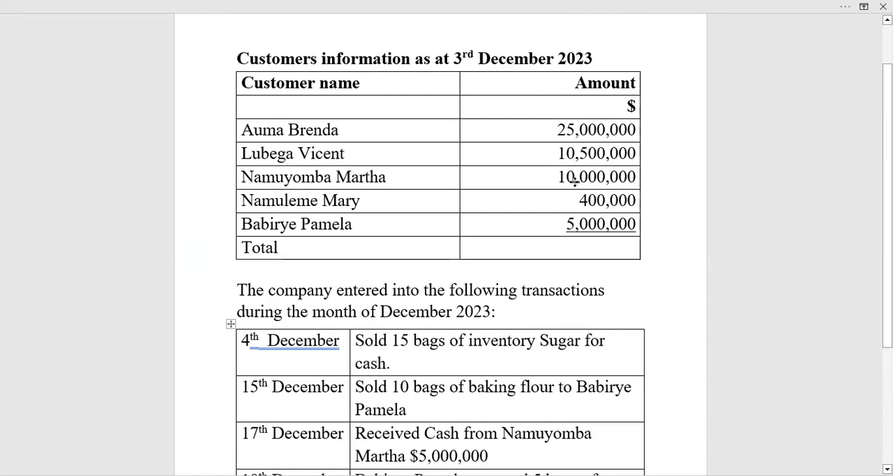
scroll(575, 180, "down", 1)
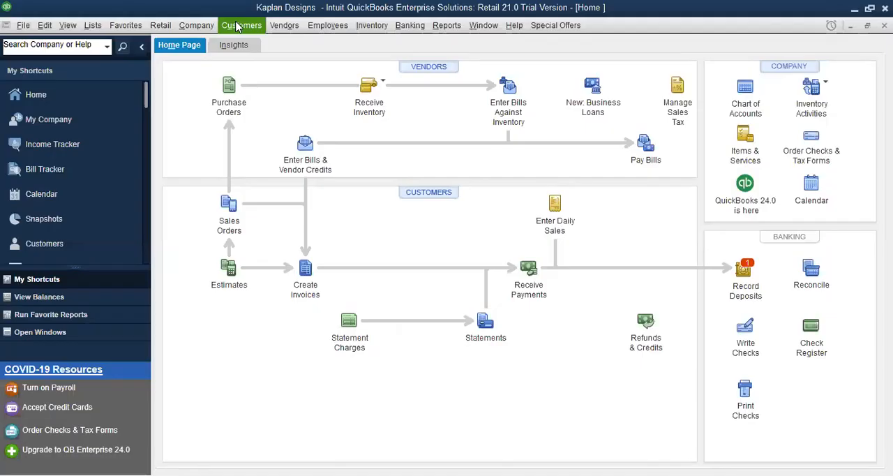
left_click(237, 26)
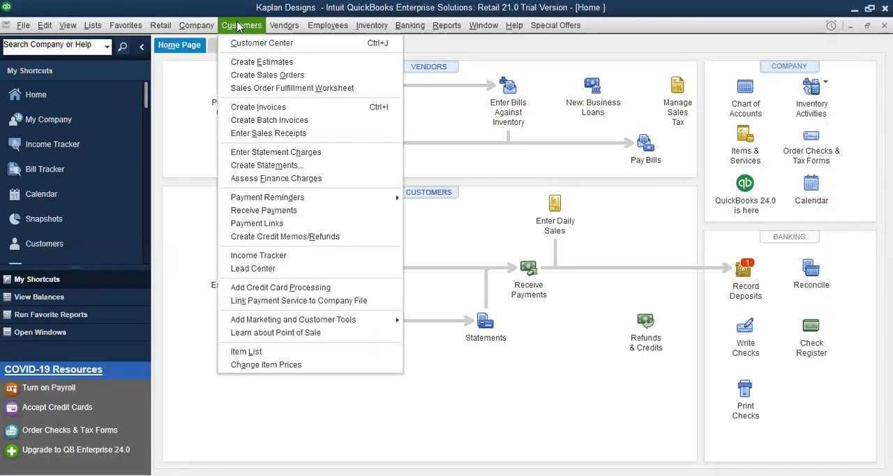
left_click(270, 211)
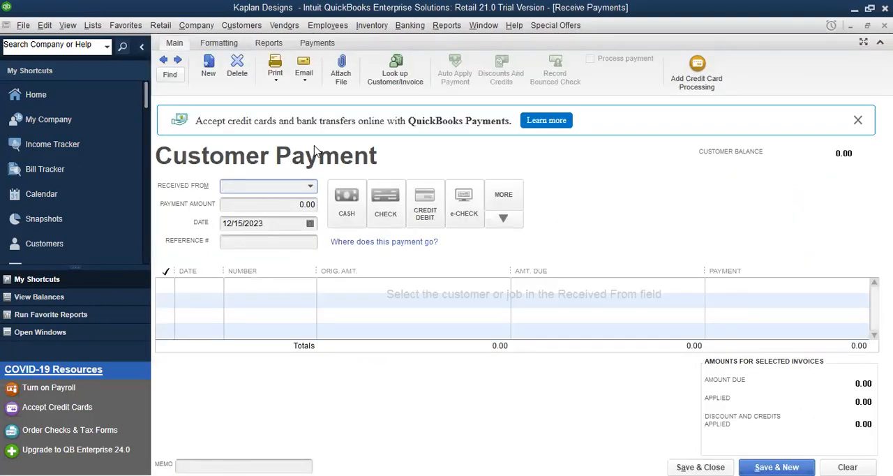
left_click(858, 120)
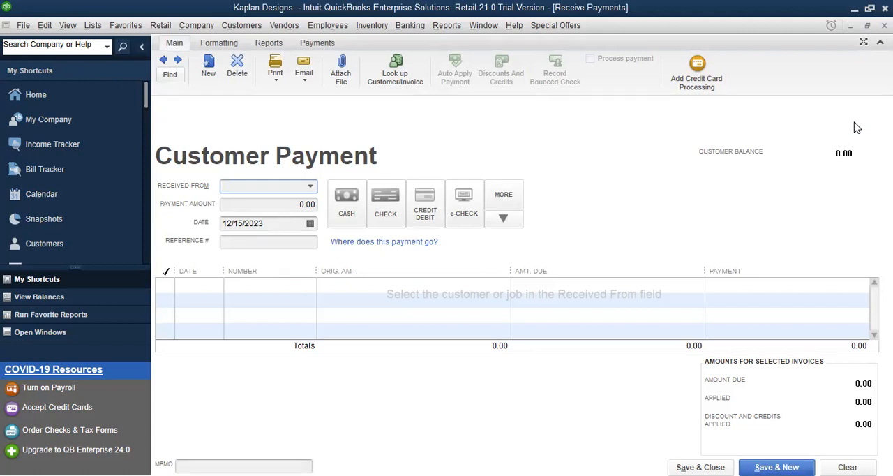
Step: Choose the customer named in Word's 17 December transaction as the payer and set the payment amount to 5,000,000
left_click(310, 188)
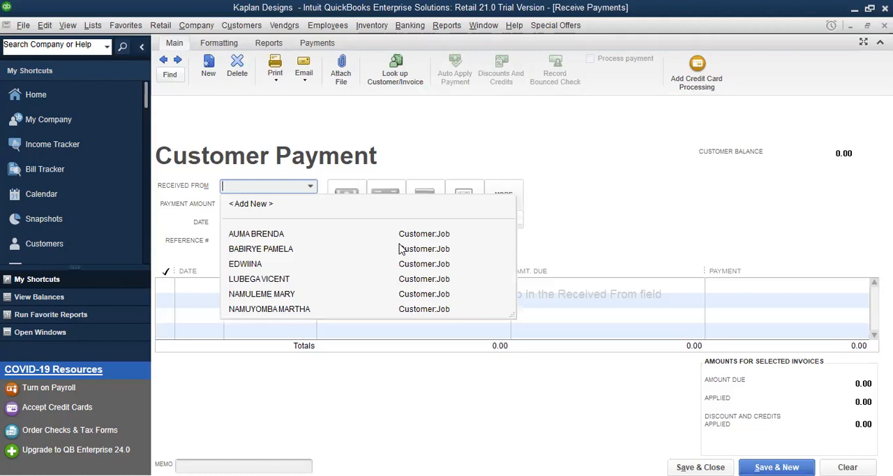
key("Escape")
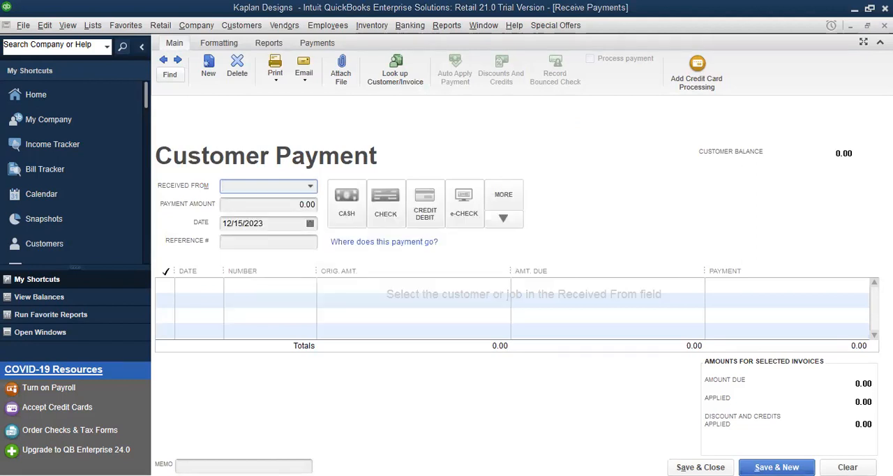
key("alt+Tab")
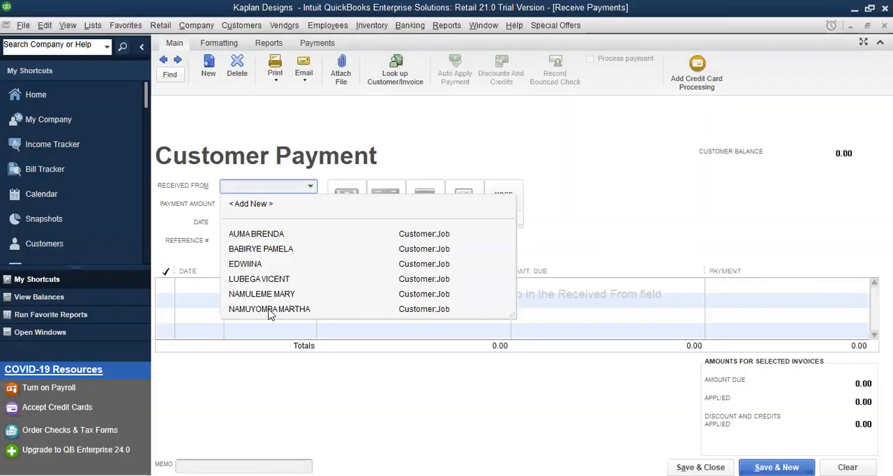
left_click(271, 309)
left_click(290, 203)
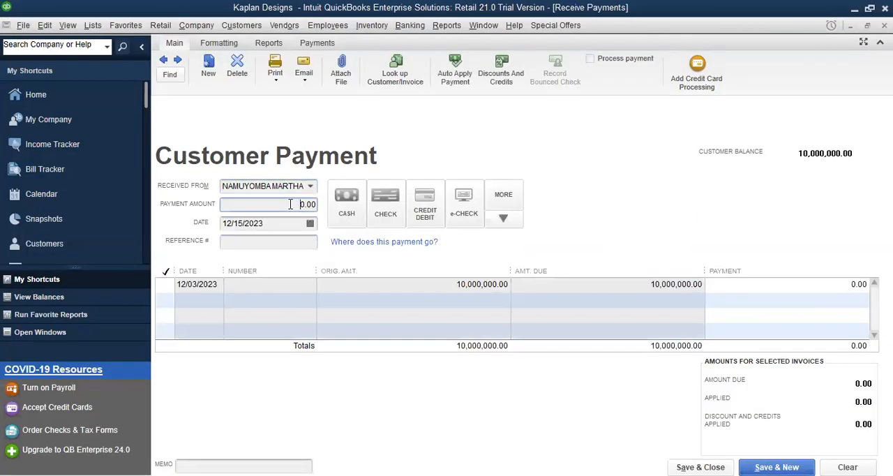
type("5000,00")
Step: Date the customer payment 12/17/2023 and set its payment method to Cash
left_click(244, 223)
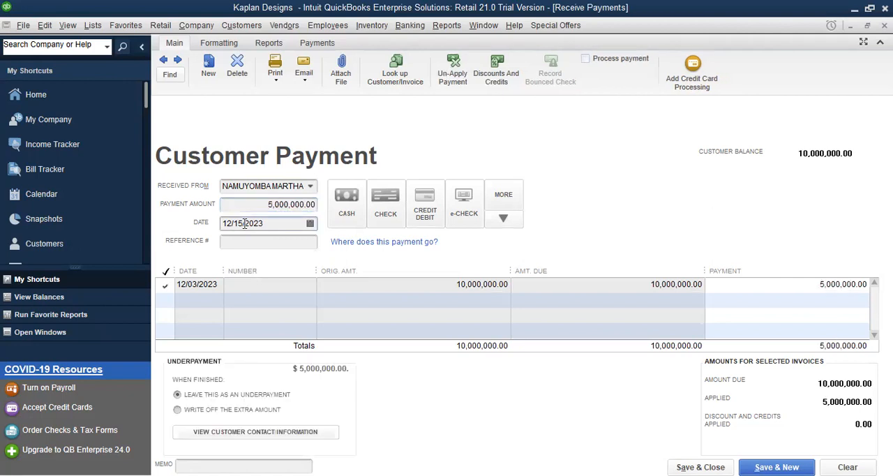
key("BackSpace")
key("BackSpace")
type("7/")
left_click(348, 207)
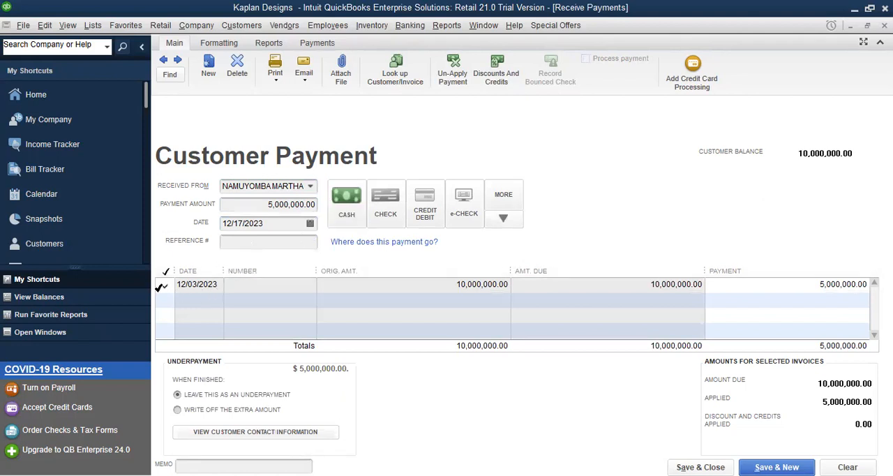
Step: Keep the payment applied to the customer's 12/03/2023 balance, then save and close it
left_click(165, 285)
left_click(165, 284)
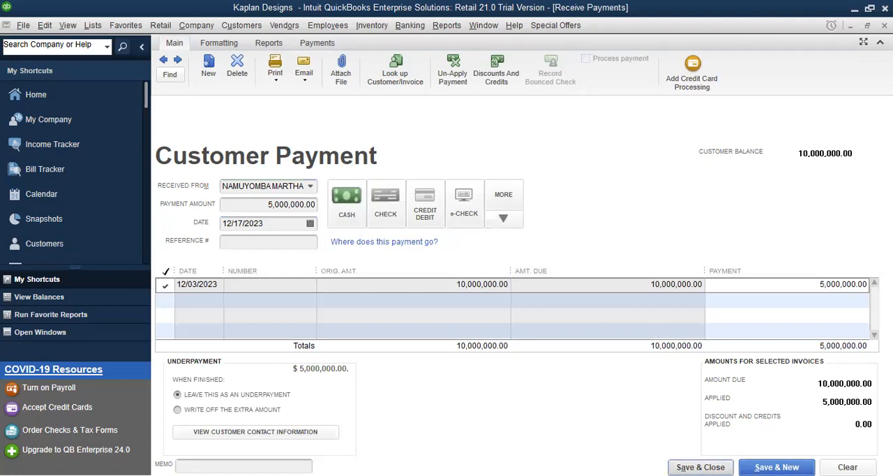
left_click(700, 467)
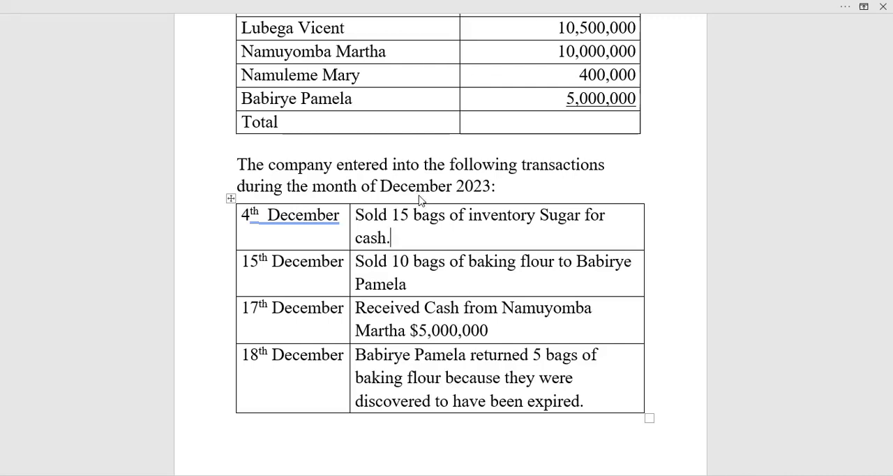
Step: Start a new credit memo in QuickBooks for the customer named in Word's 18 December return
key("alt+Tab")
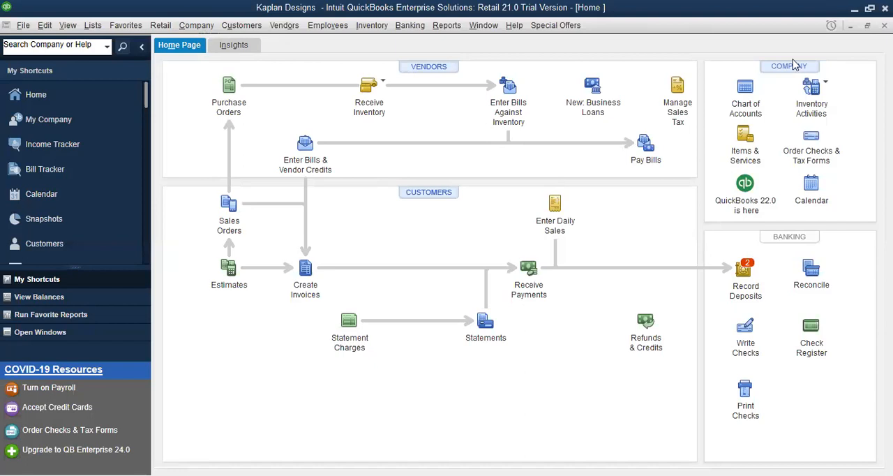
left_click(242, 26)
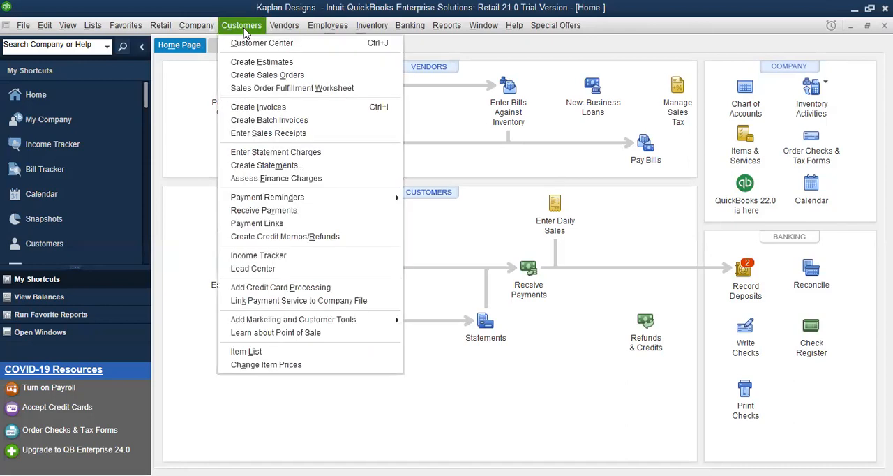
left_click(273, 237)
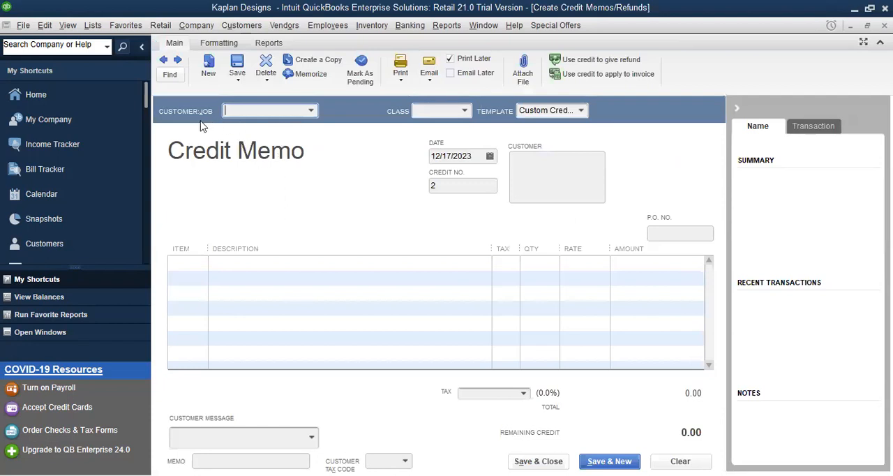
left_click(311, 112)
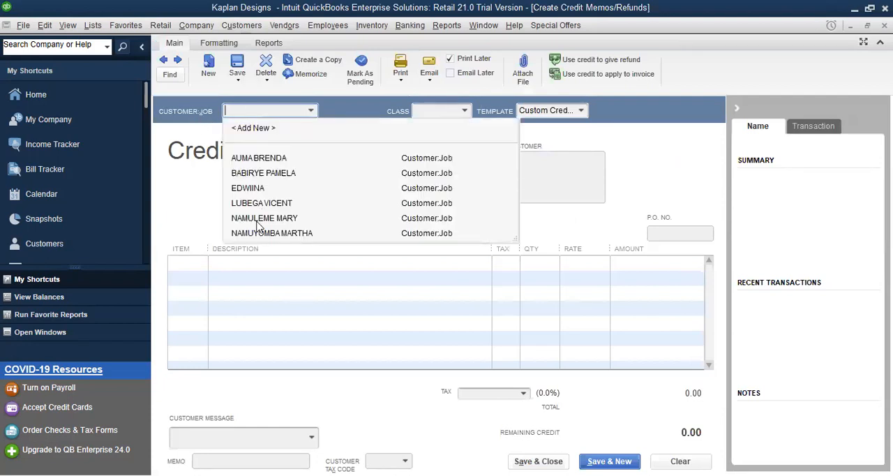
left_click(271, 174)
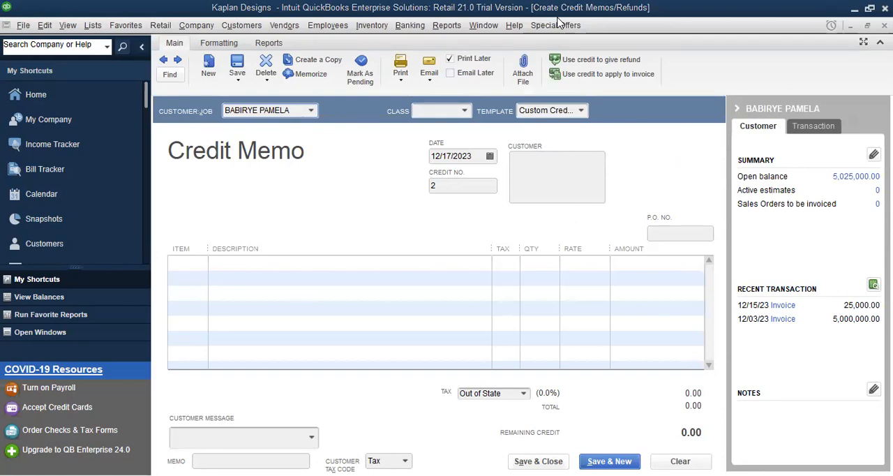
Step: Check the return's date in Word, then date the QuickBooks credit memo 12/18/2023
key("alt+Tab")
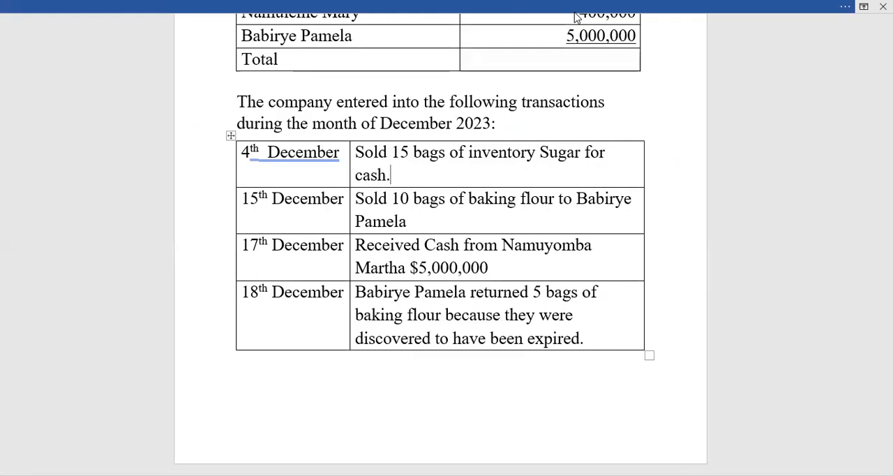
key("alt+Tab")
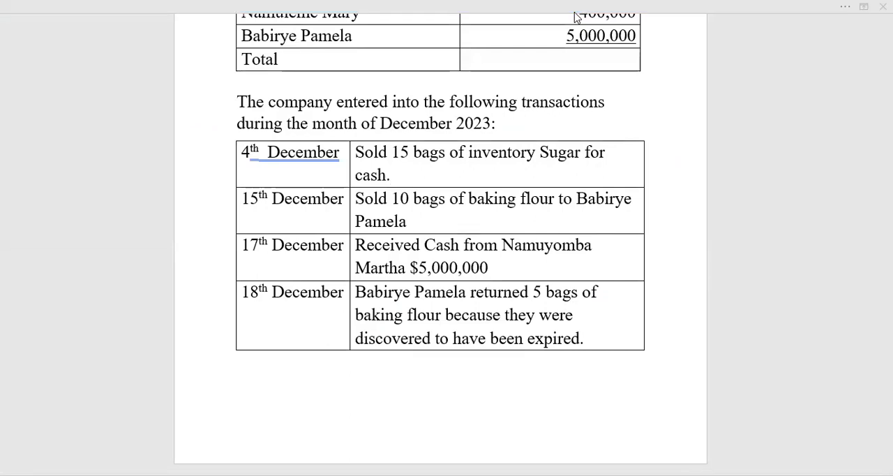
key("alt+Tab")
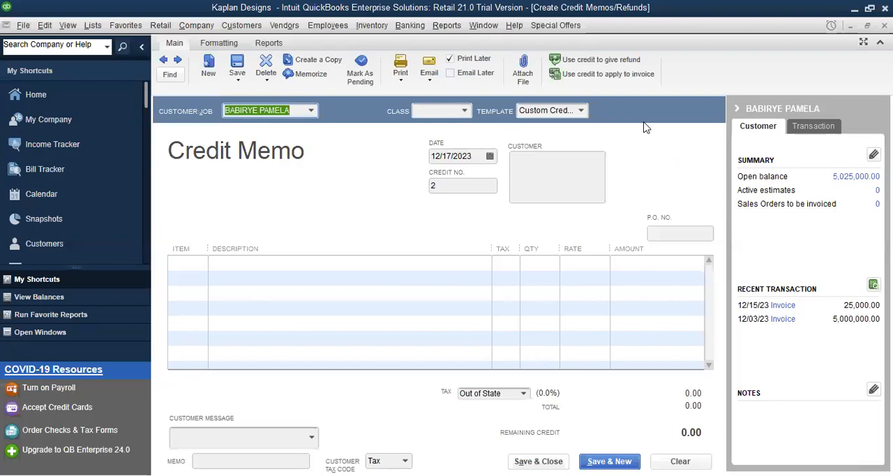
left_click(451, 155)
key("plus")
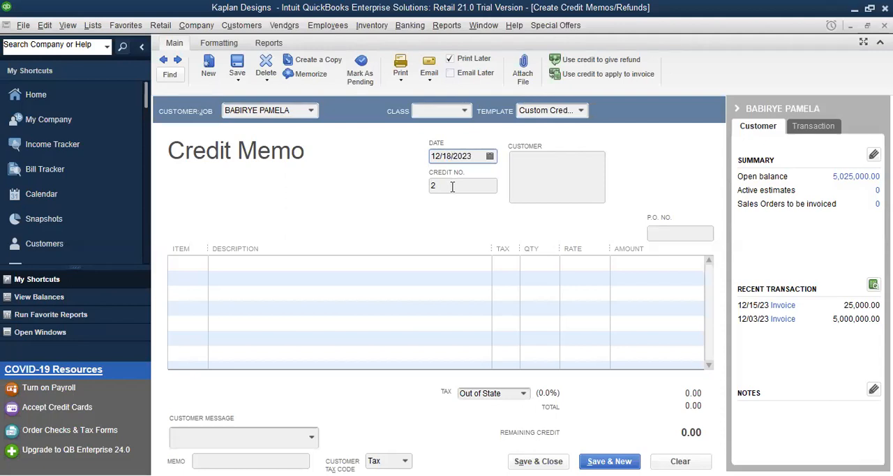
Step: Add Baking Flour as the credit memo's returned item, with description INV03 and quantity 5
left_click(191, 265)
left_click(201, 265)
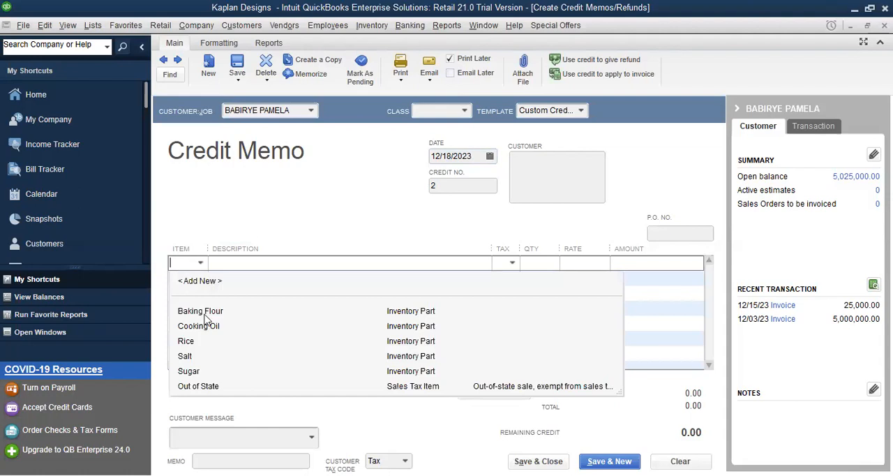
left_click(208, 309)
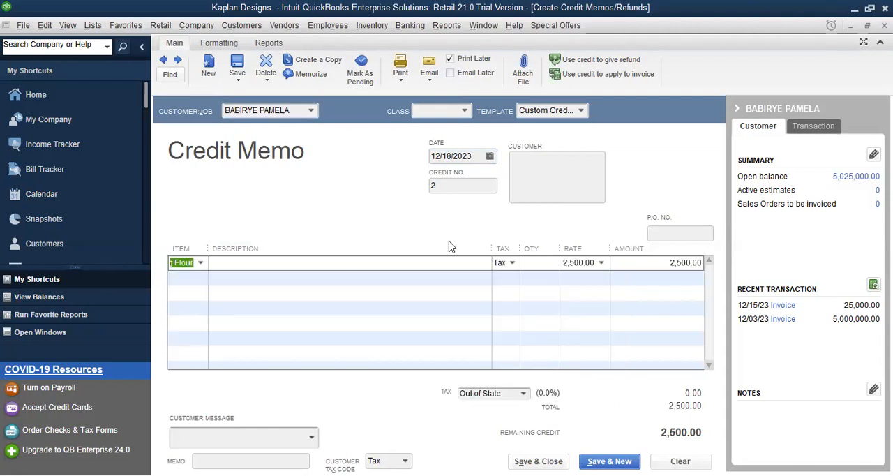
left_click(449, 265)
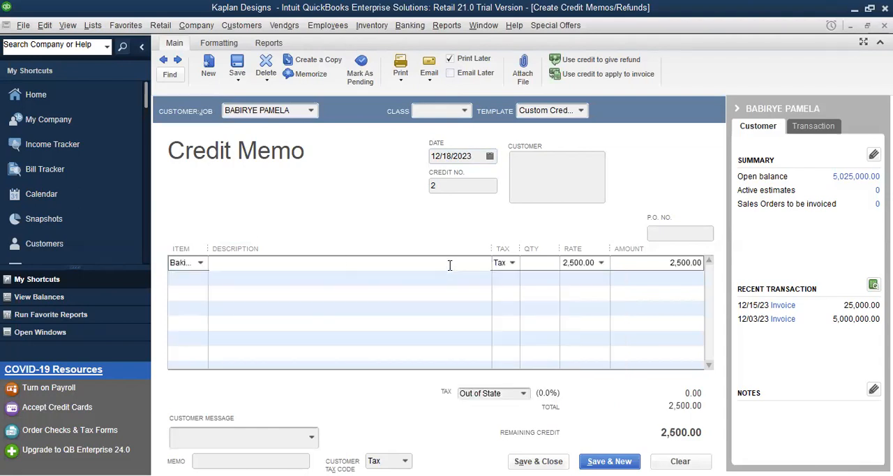
type("INV03")
left_click(541, 262)
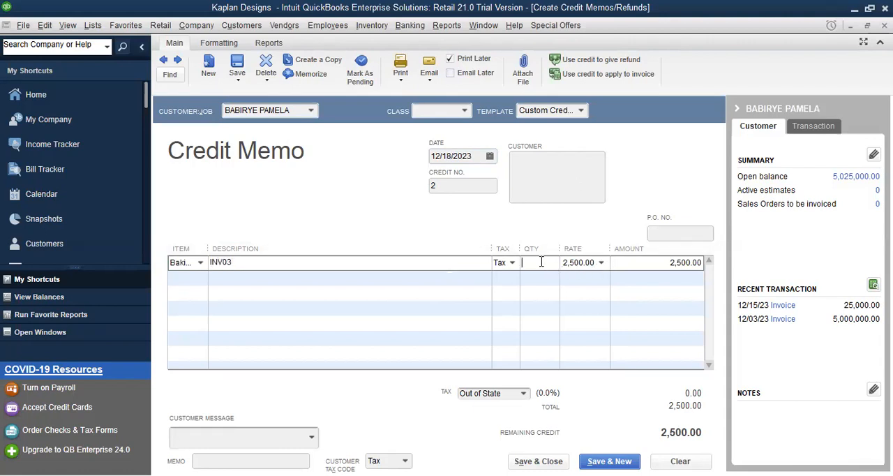
type("5")
left_click(461, 308)
Step: Add the customer message "It's been a pleasure working with you!", save and close the credit memo, and retain it as an available credit
left_click(317, 438)
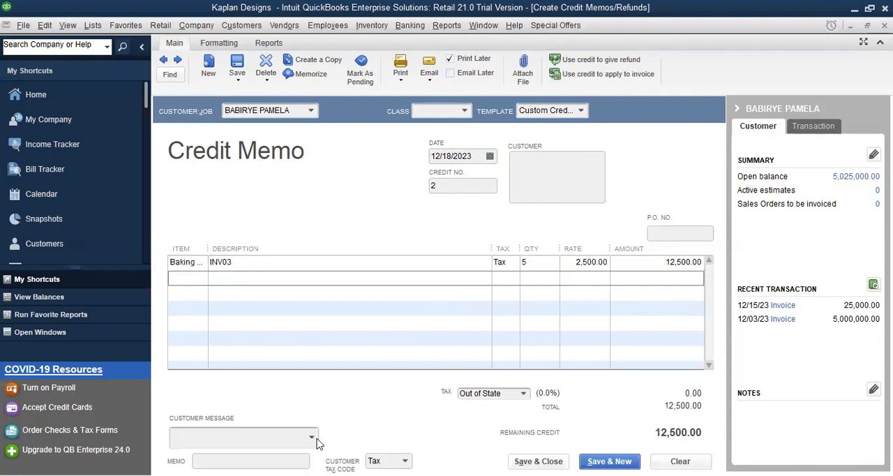
left_click(312, 439)
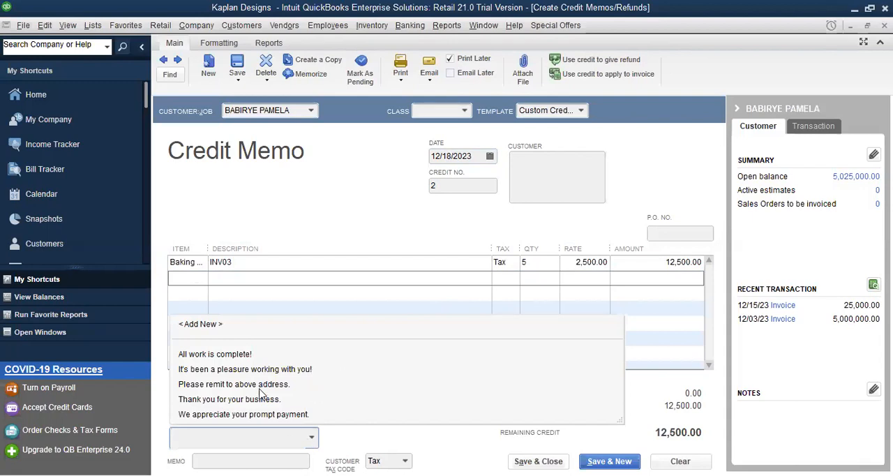
left_click(272, 370)
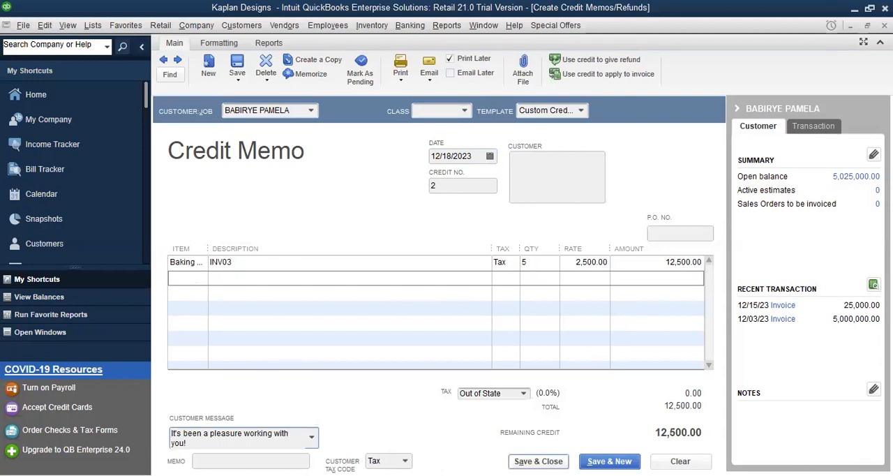
left_click(538, 460)
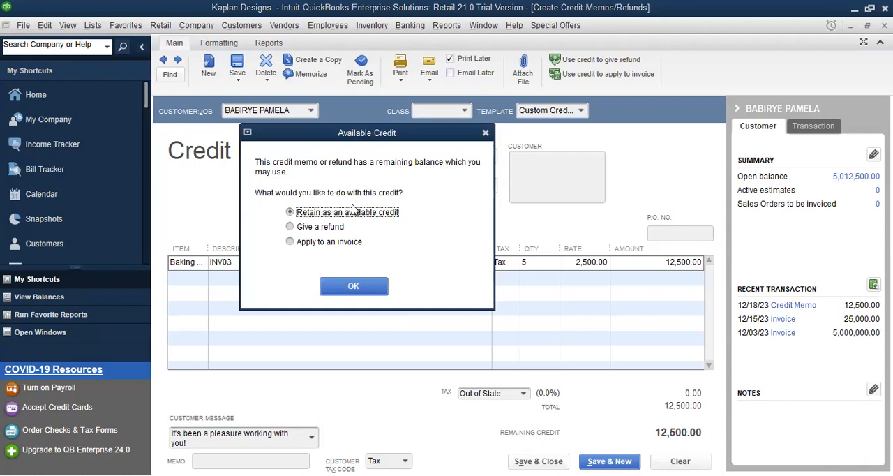
left_click(353, 290)
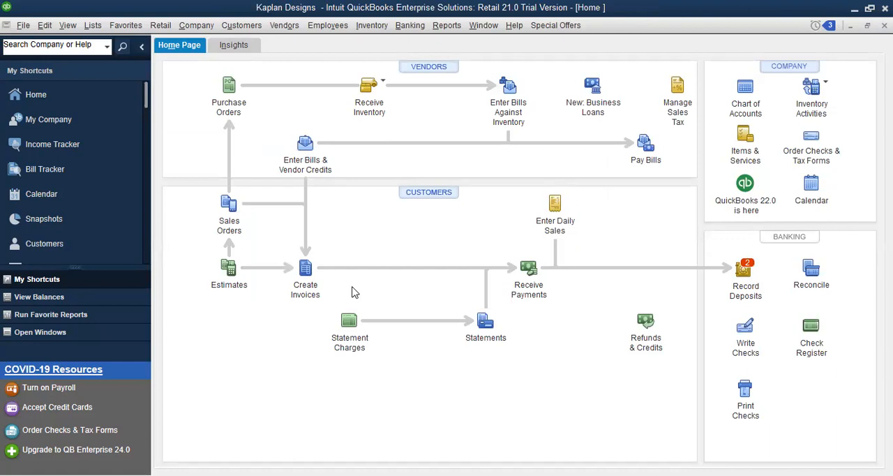
Step: Open the Customer Center and review the customers' balances
left_click(249, 26)
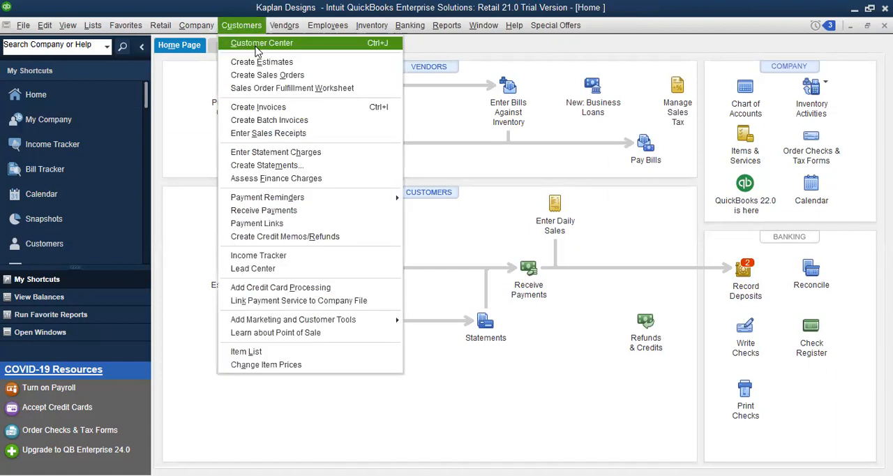
left_click(255, 46)
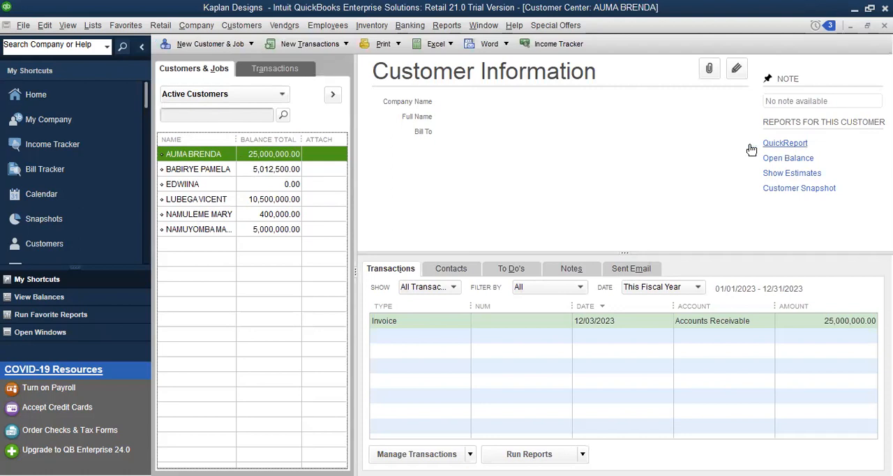
left_click(794, 143)
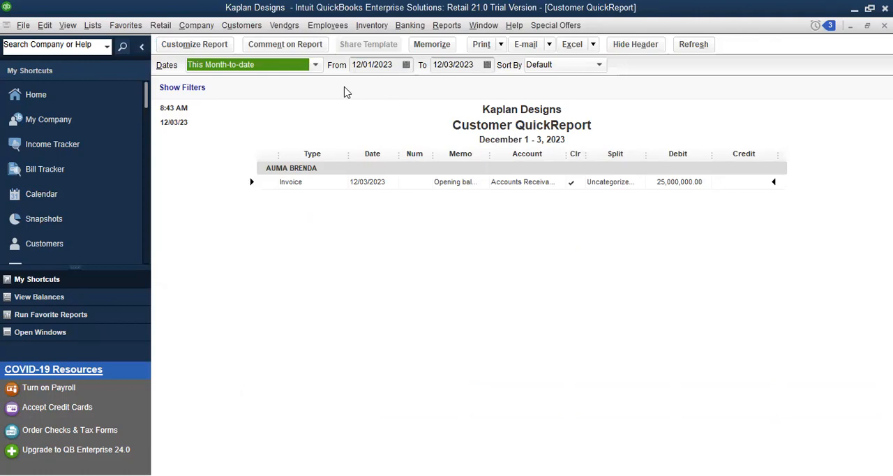
key("Tab")
key("BackSpace")
type("3")
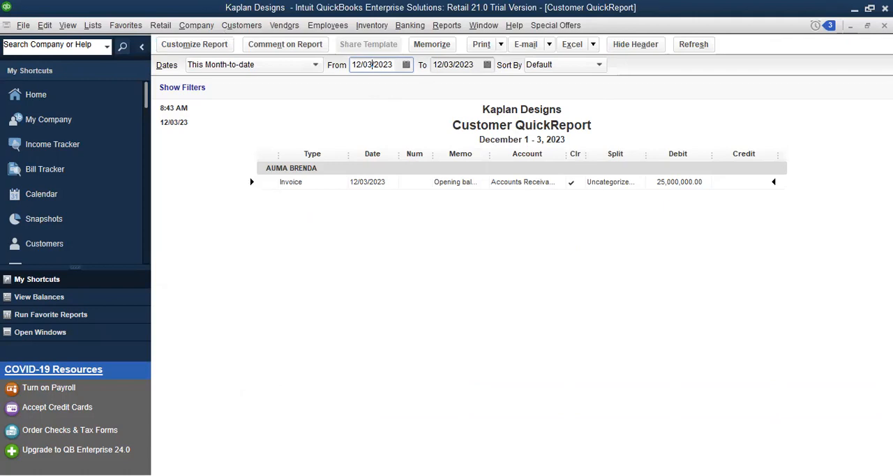
left_click(885, 26)
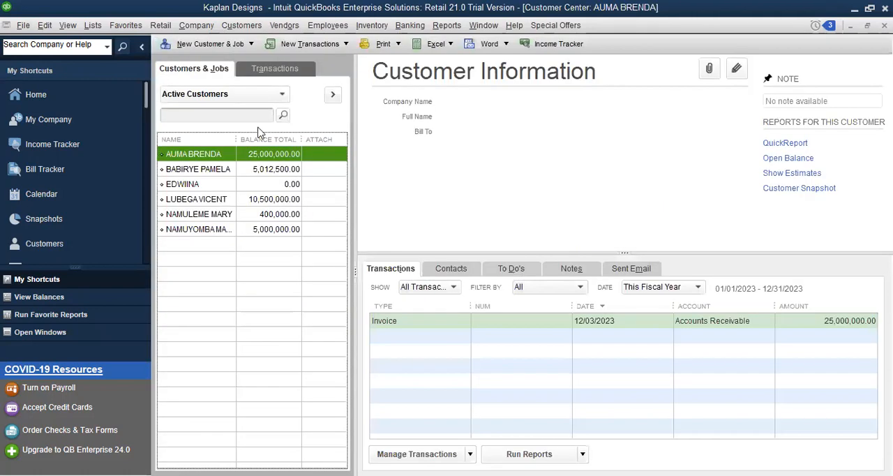
Step: Review the QuickReport of the customer who returned the baking flour for 12/03/2023 to 12/31/2023, then close it
left_click(219, 171)
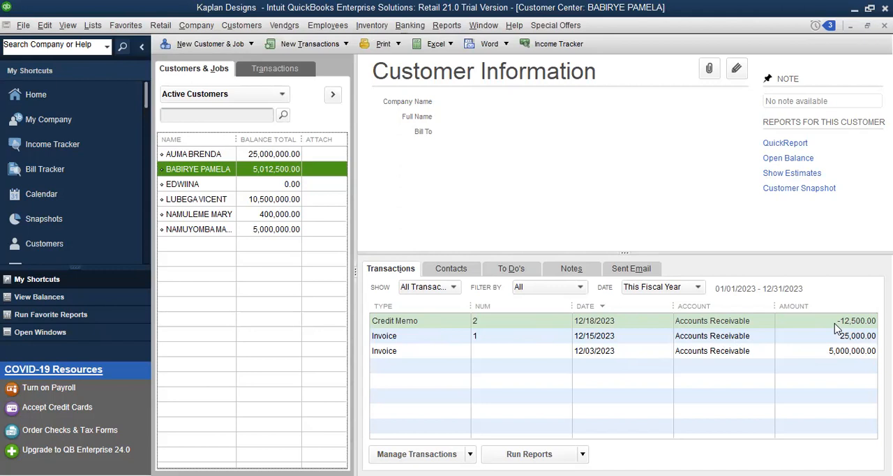
left_click(788, 144)
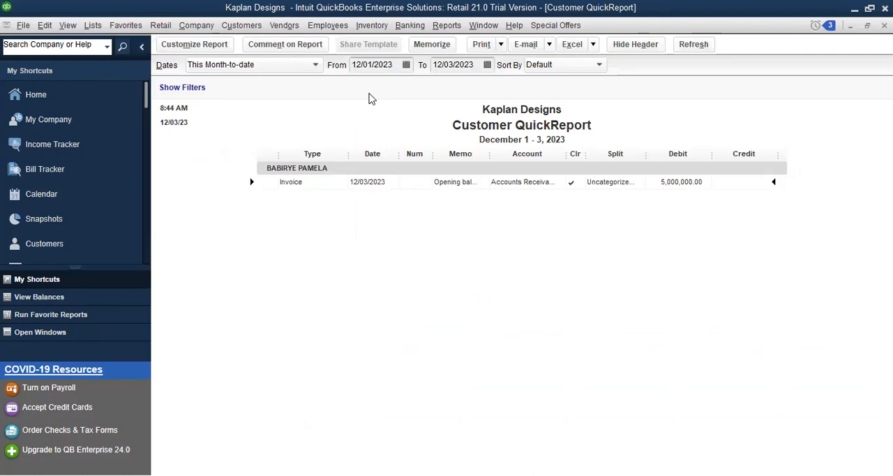
left_click(372, 65)
key("BackSpace")
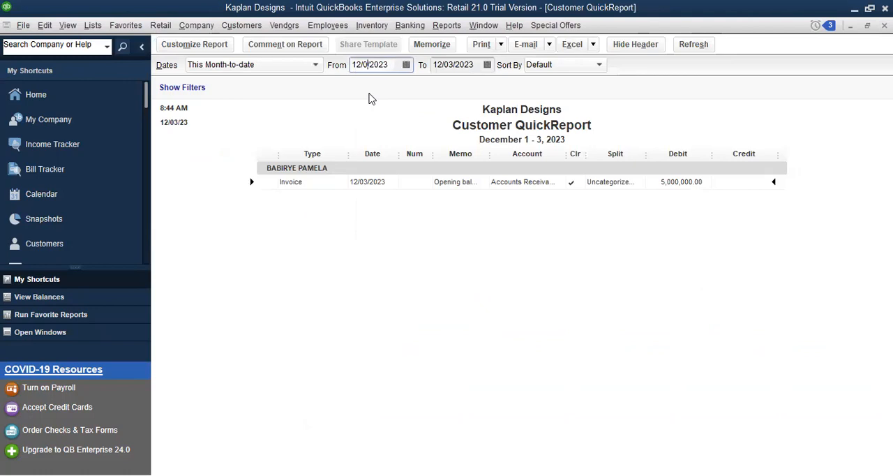
type("3")
left_click(453, 65)
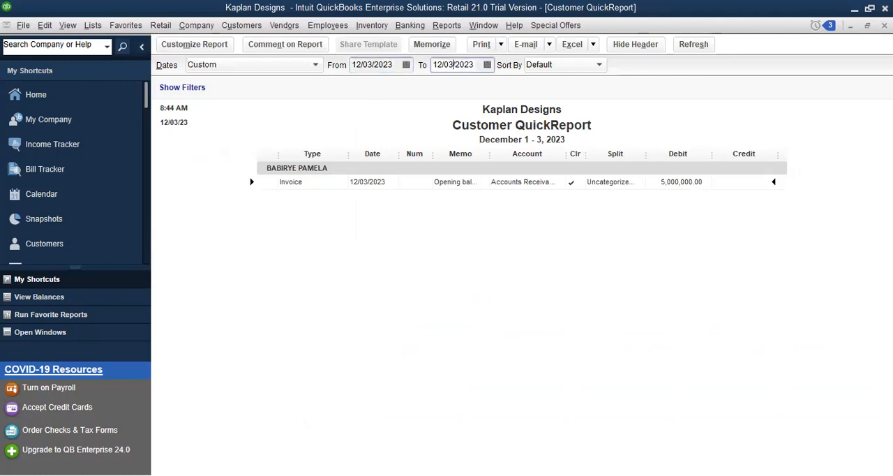
key("BackSpace")
key("BackSpace")
type("31")
left_click(510, 273)
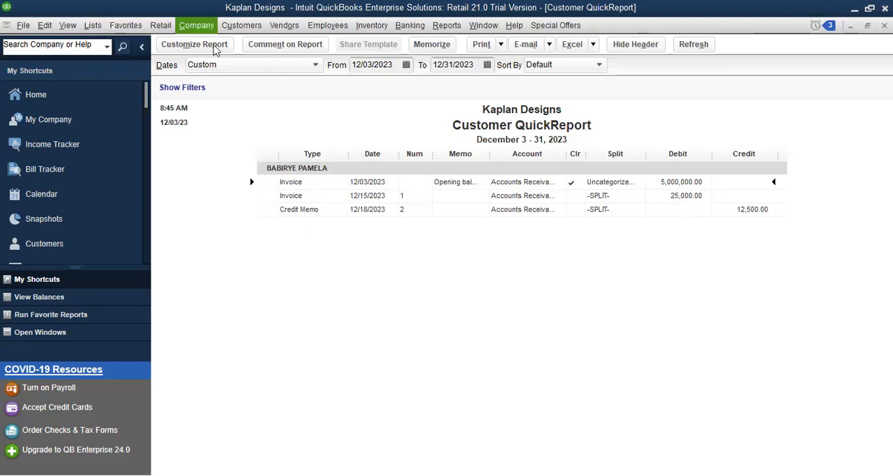
key("Escape")
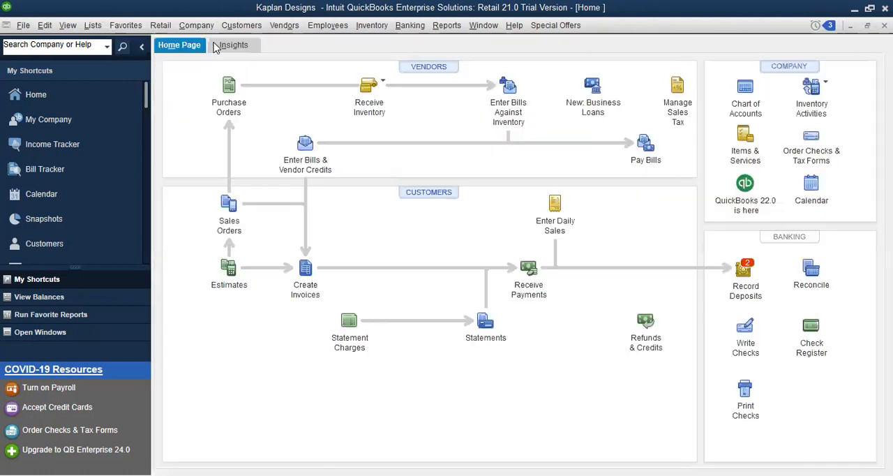